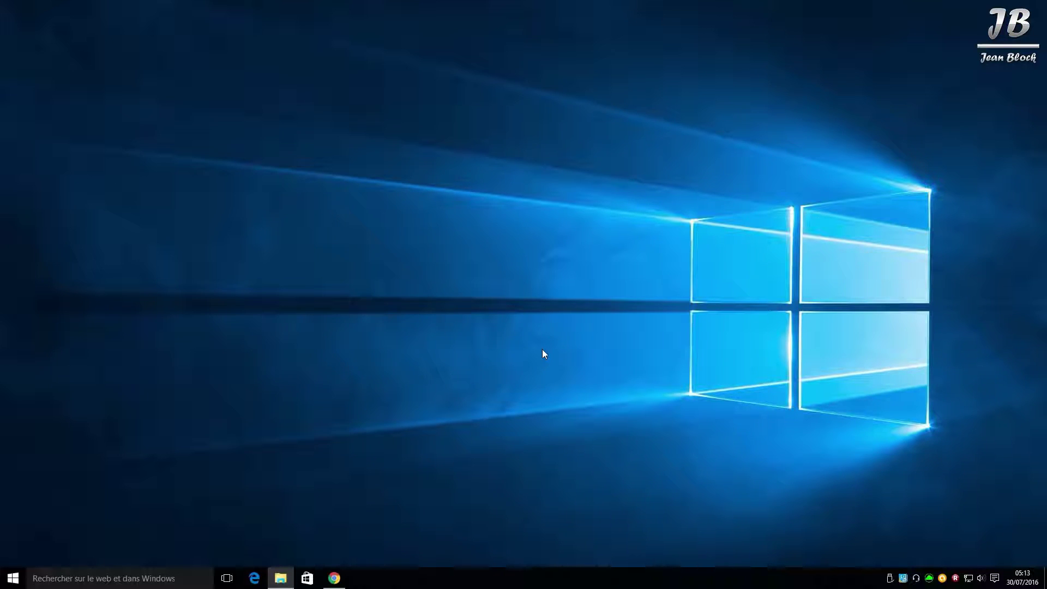
# Switch to Chrome and show the StartIsBack download page
pyautogui.click(334, 578)
pyautogui.click(54, 7)
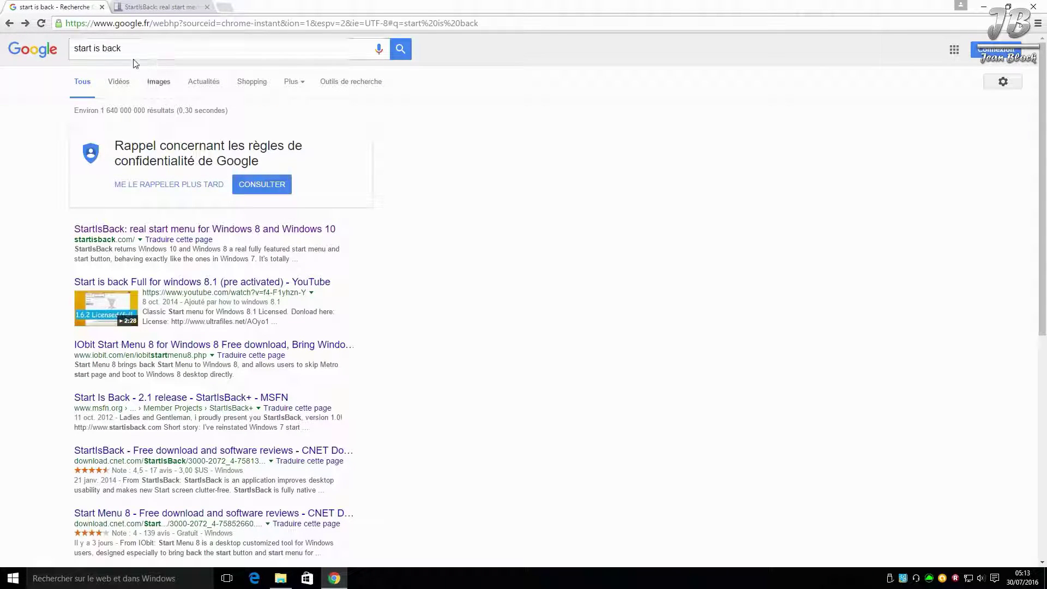
pyautogui.click(131, 6)
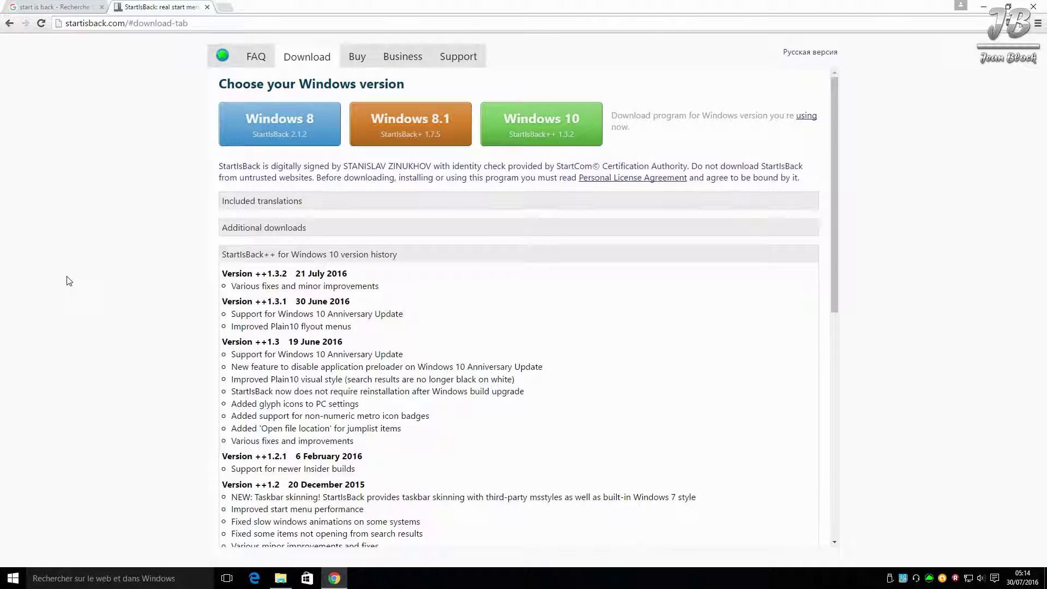
# Open the Start menu to view the recent files listed for Bloc-notes, and close it
pyautogui.press('super')
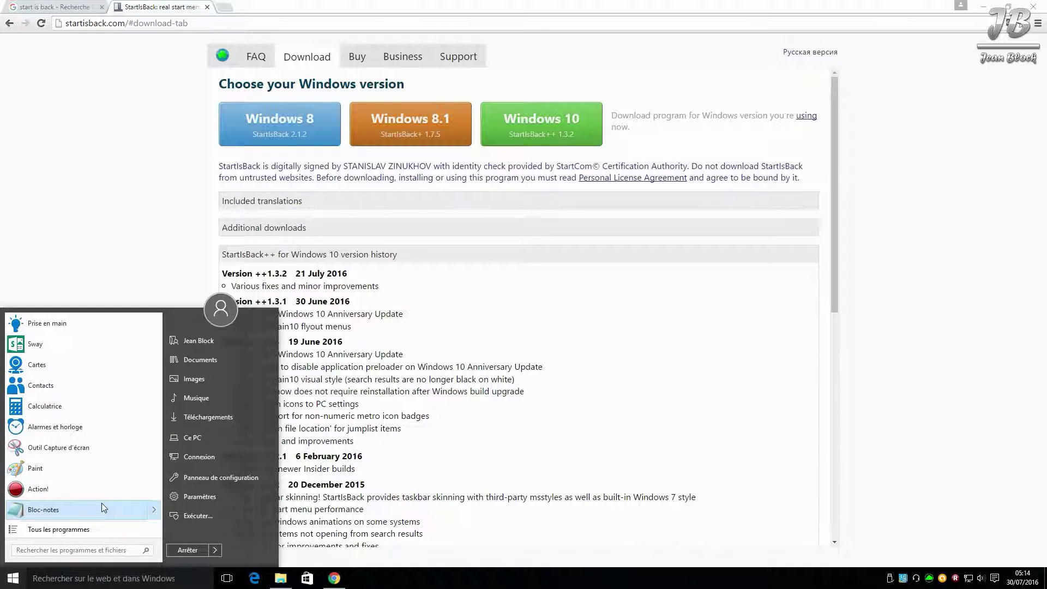
pyautogui.moveTo(102, 503)
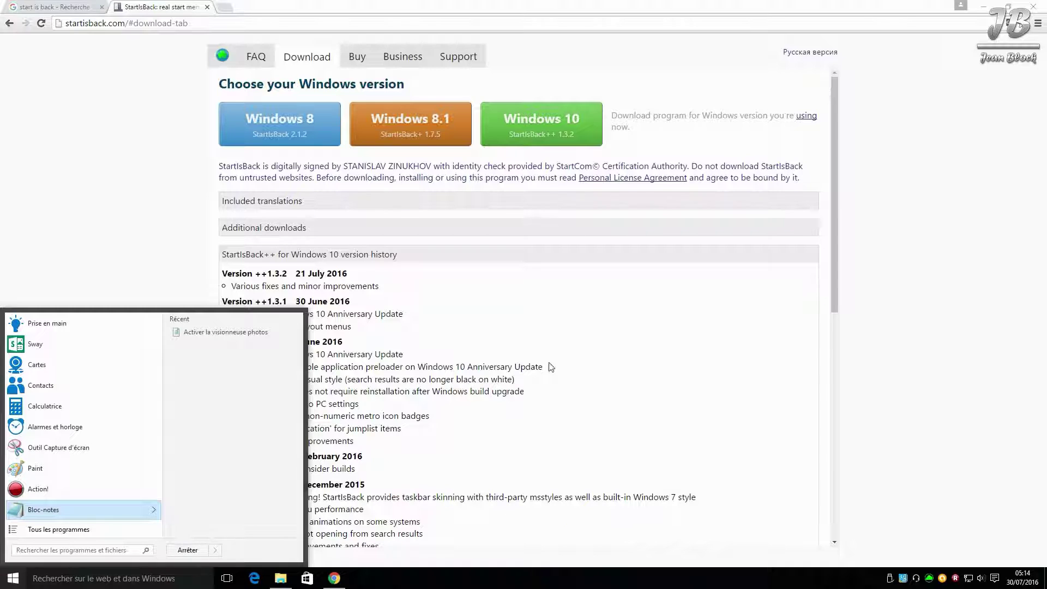
pyautogui.click(1000, 236)
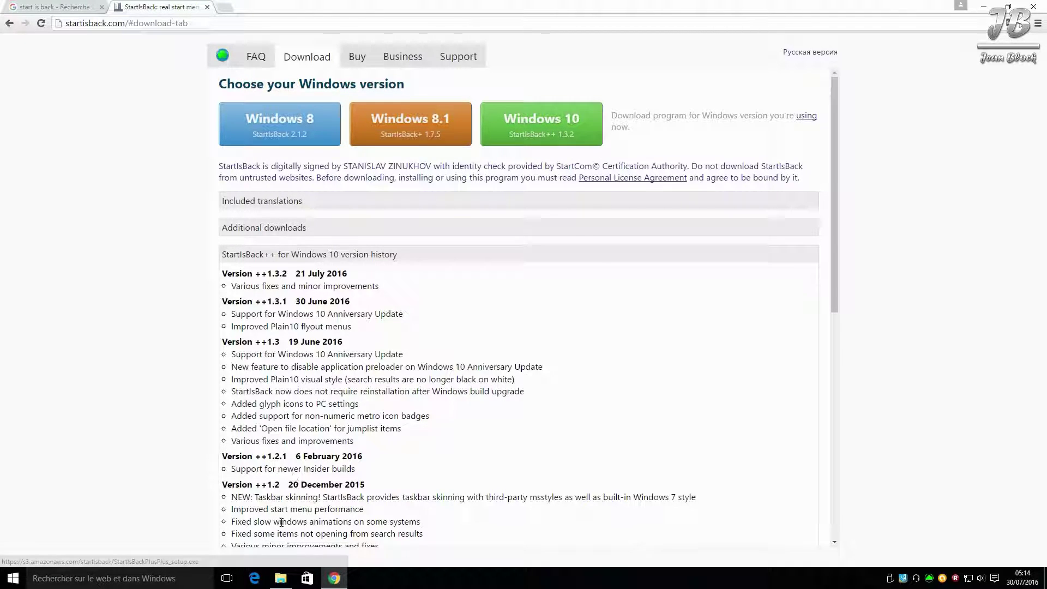
# Launch StartIsBackPlusPlus_setup from the Téléchargements folder to view its installation choices, and close the installer
pyautogui.click(281, 578)
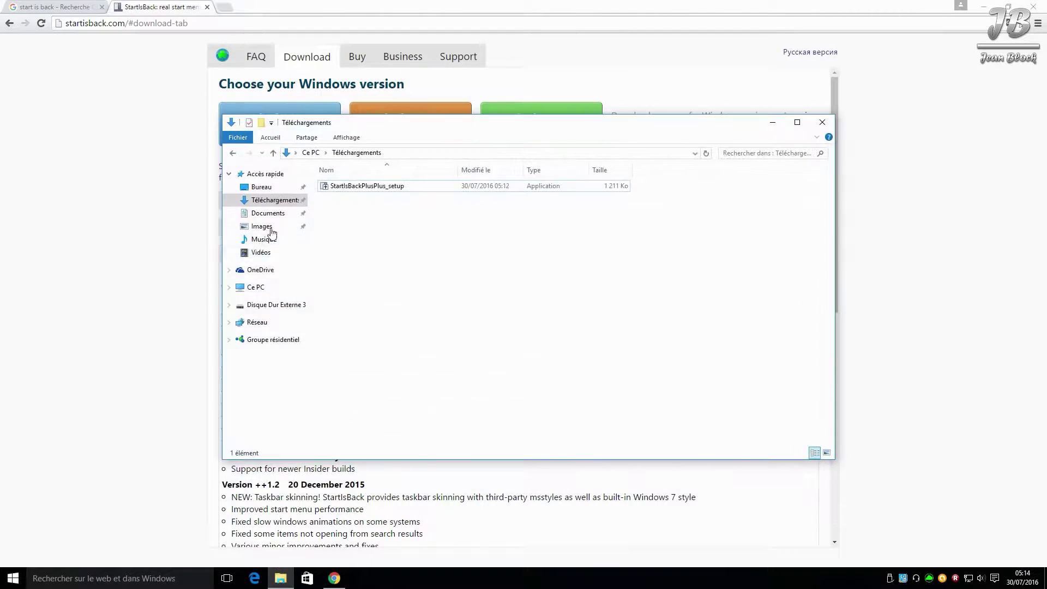
pyautogui.click(361, 189)
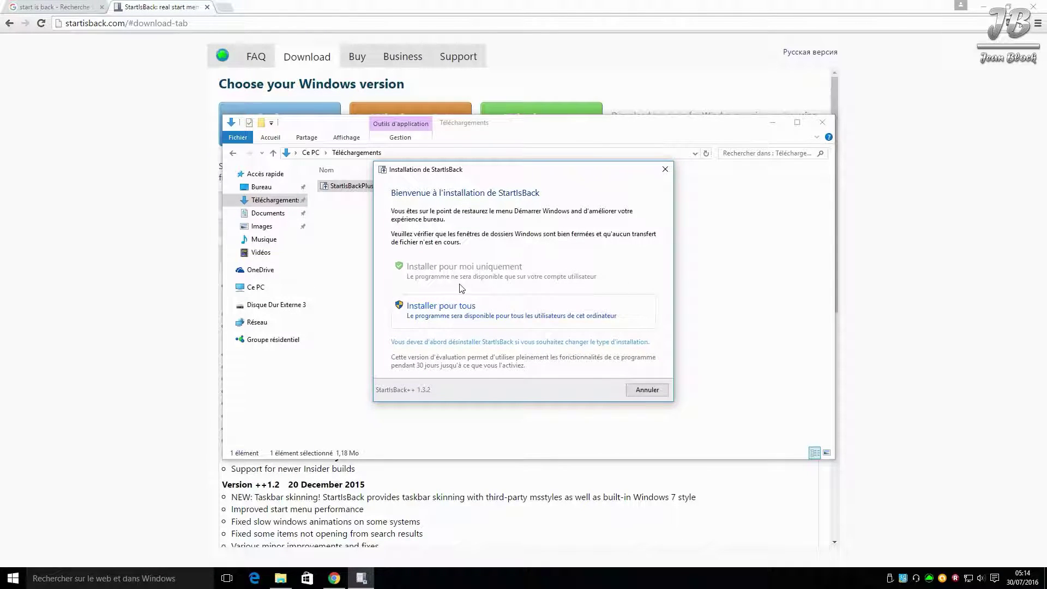
pyautogui.click(665, 169)
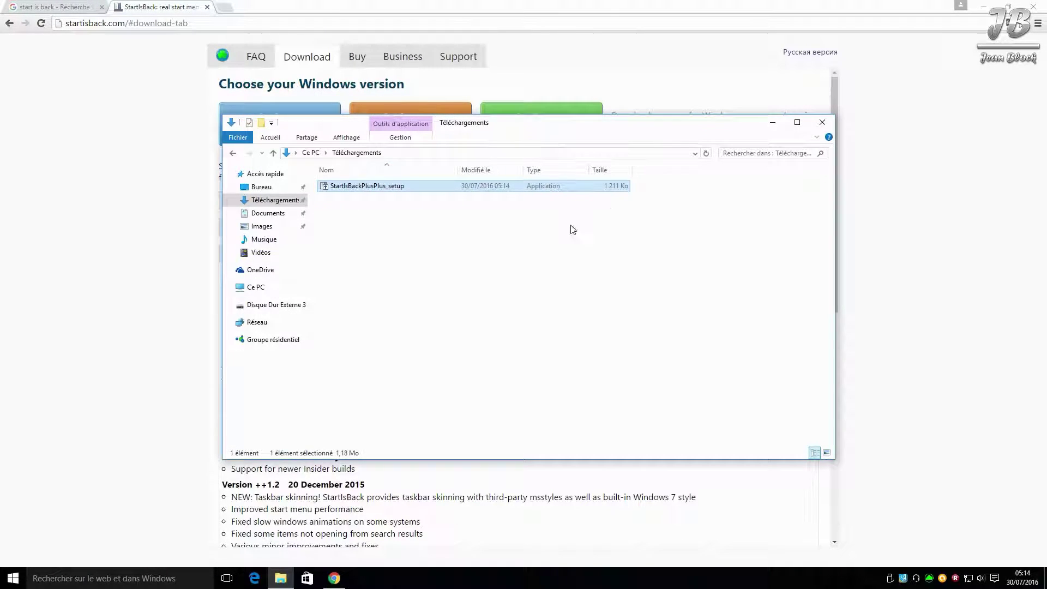
# Check the StartIsBack licence purchase options on the website, and minimize the browser from the download page
pyautogui.click(381, 6)
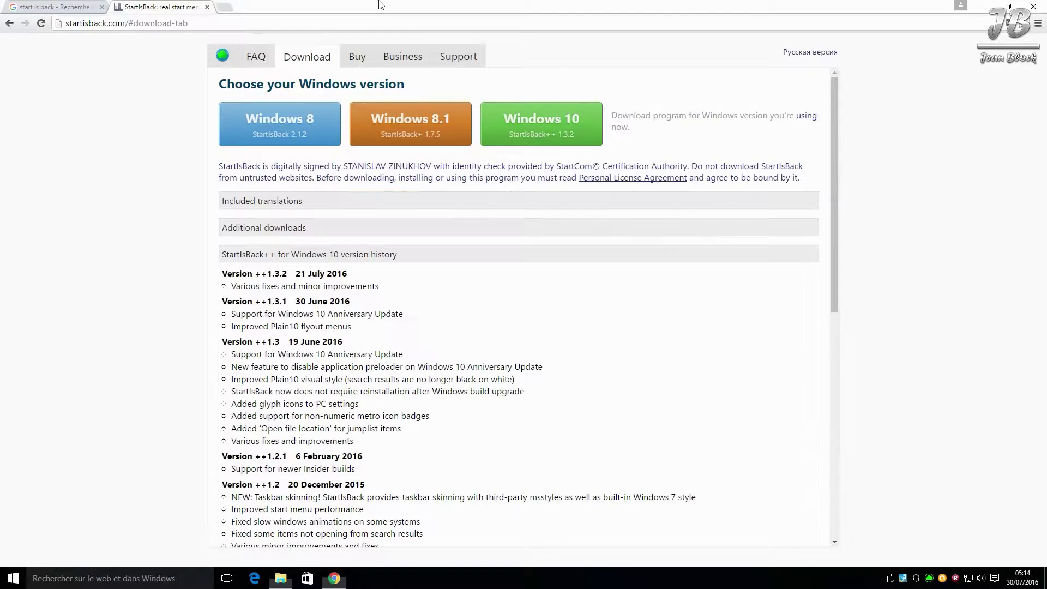
pyautogui.click(356, 59)
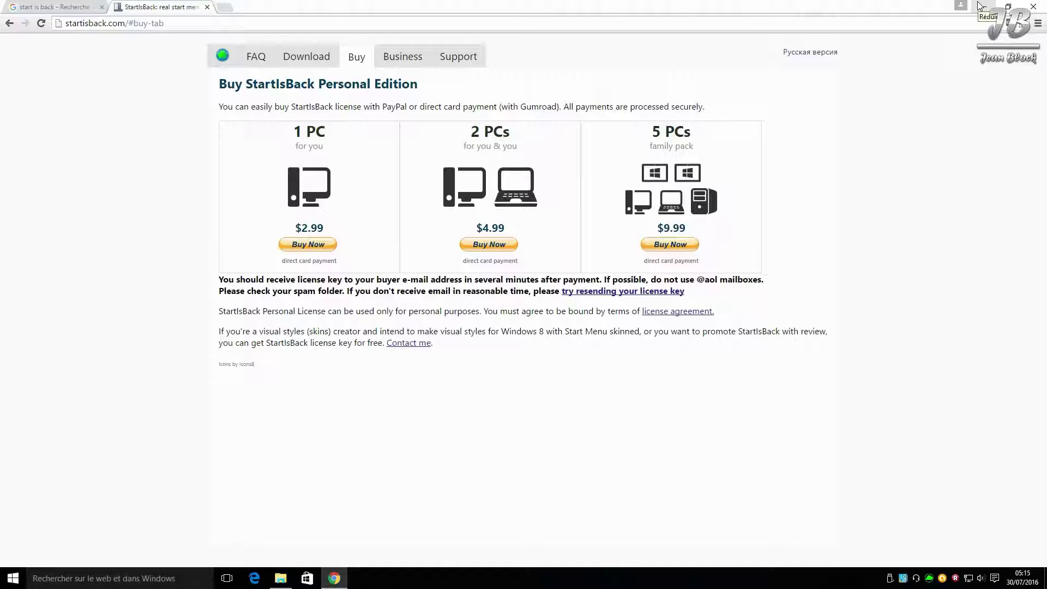
pyautogui.click(10, 24)
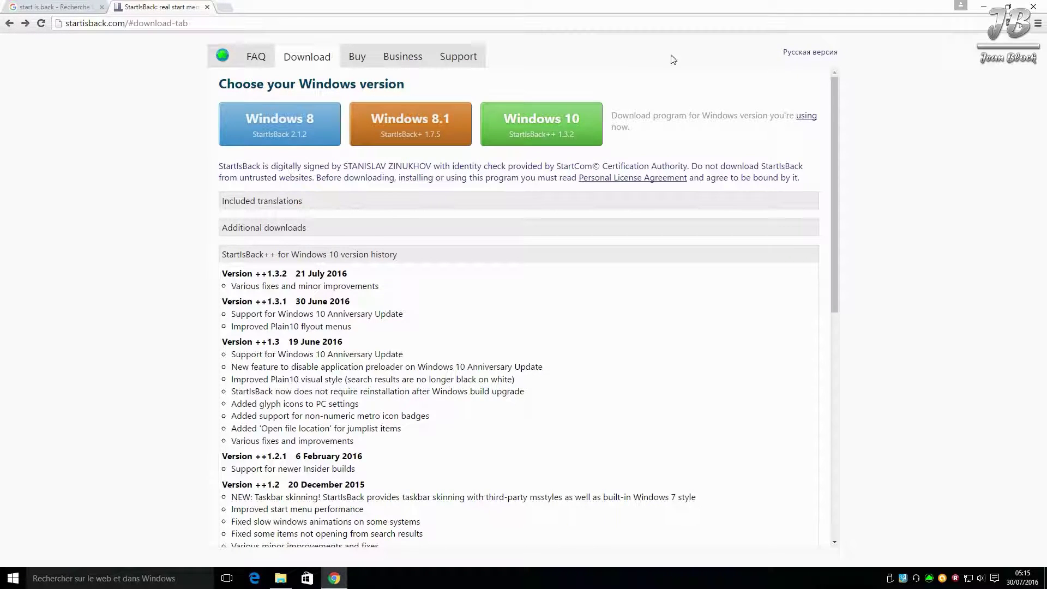
pyautogui.click(982, 6)
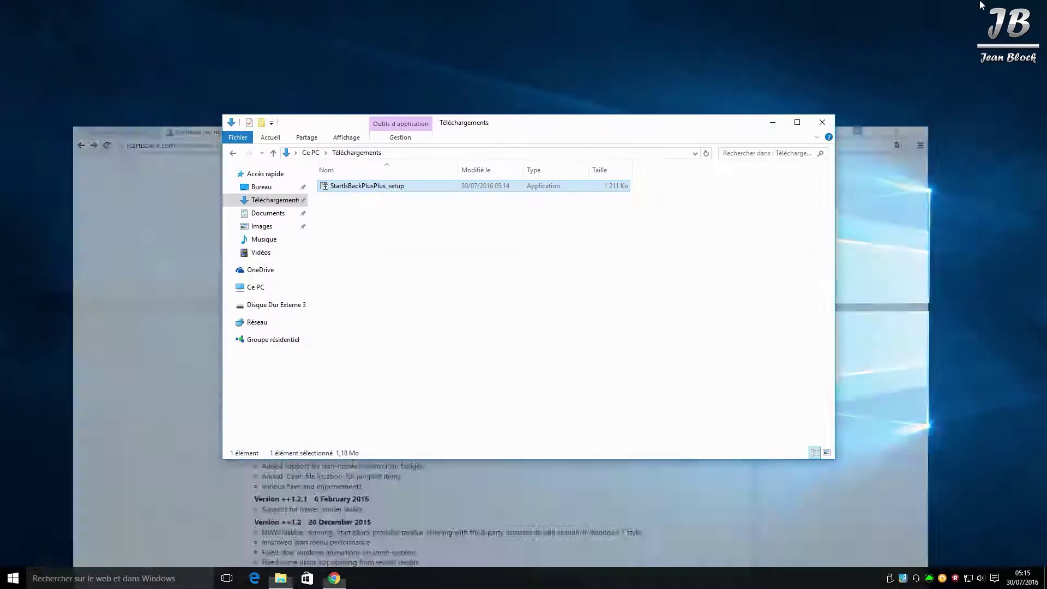
# Open the StartIsBack configuration window through the Start button's properties
pyautogui.rightClick(10, 575)
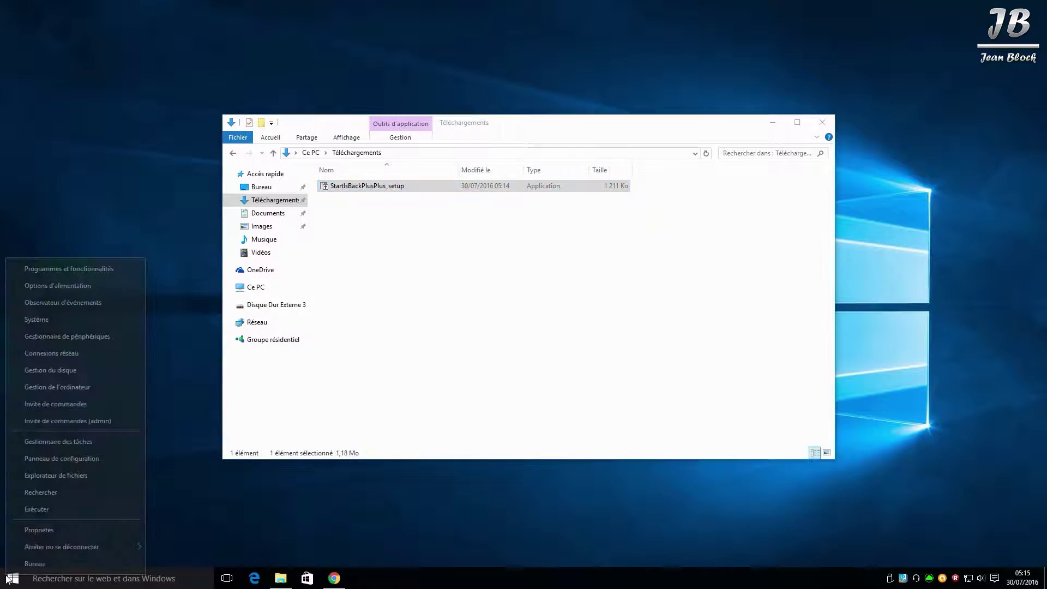
pyautogui.click(42, 529)
pyautogui.moveTo(450, 144); pyautogui.dragTo(422, 146)
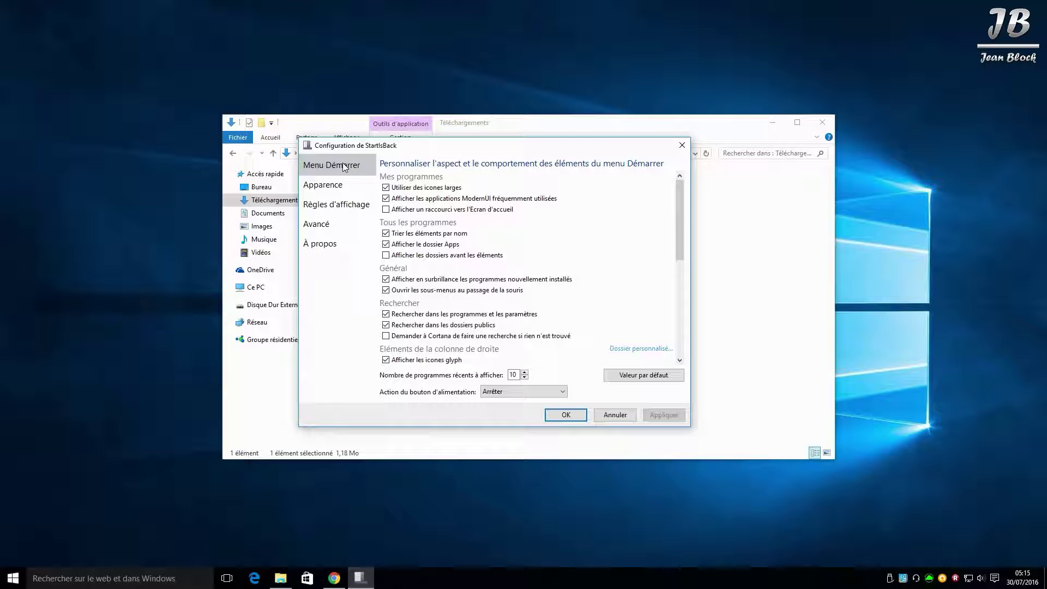
# Try the Menu display for the user's personal folder entry in the Start menu, and restore it to Afficher
pyautogui.moveTo(676, 193); pyautogui.dragTo(685, 269)
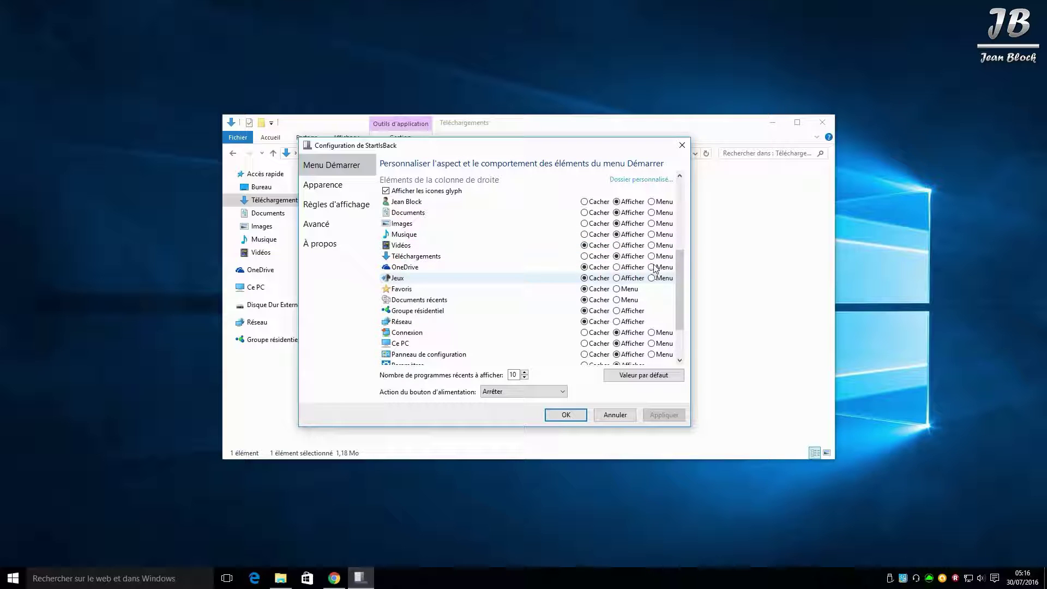
pyautogui.click(652, 205)
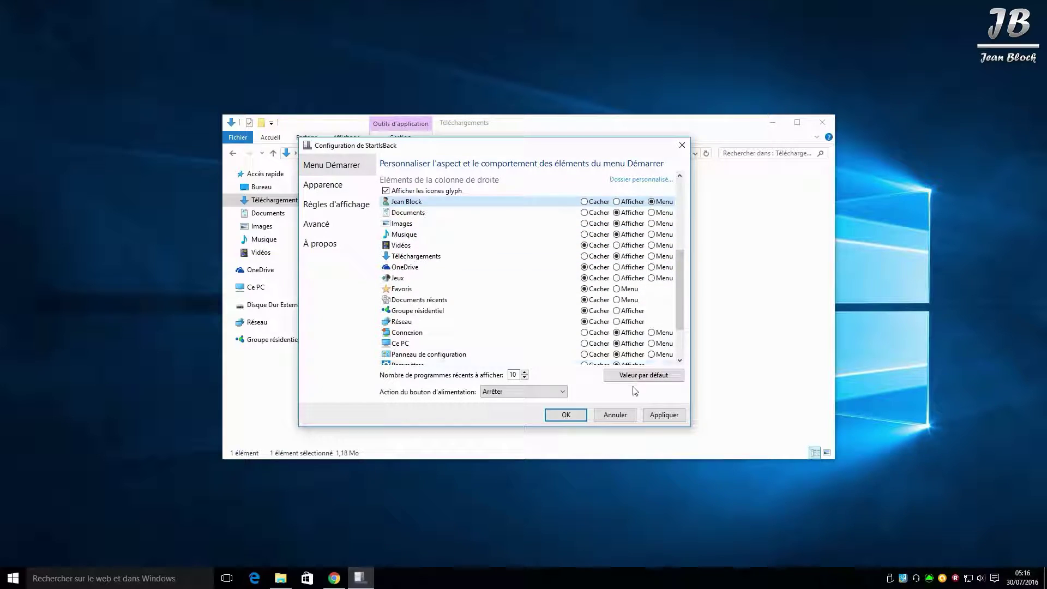
pyautogui.click(663, 415)
pyautogui.click(9, 578)
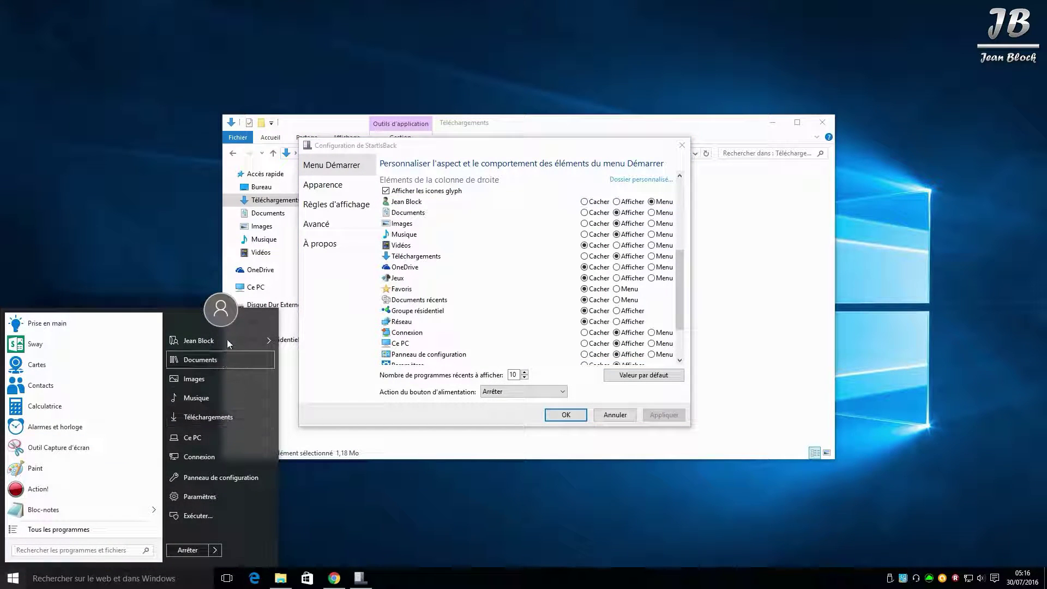
pyautogui.moveTo(229, 342)
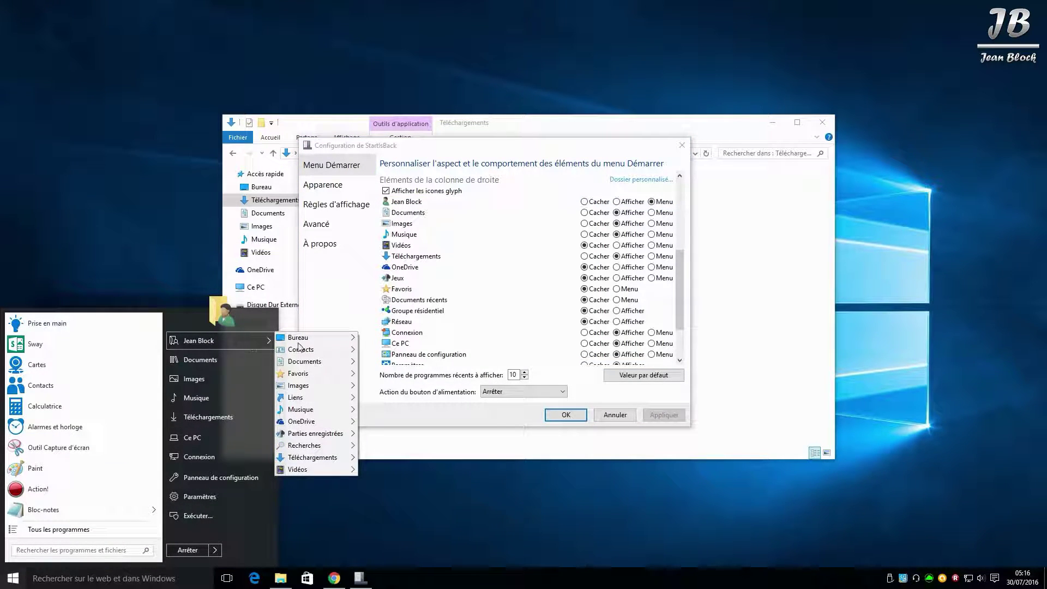
pyautogui.moveTo(328, 349)
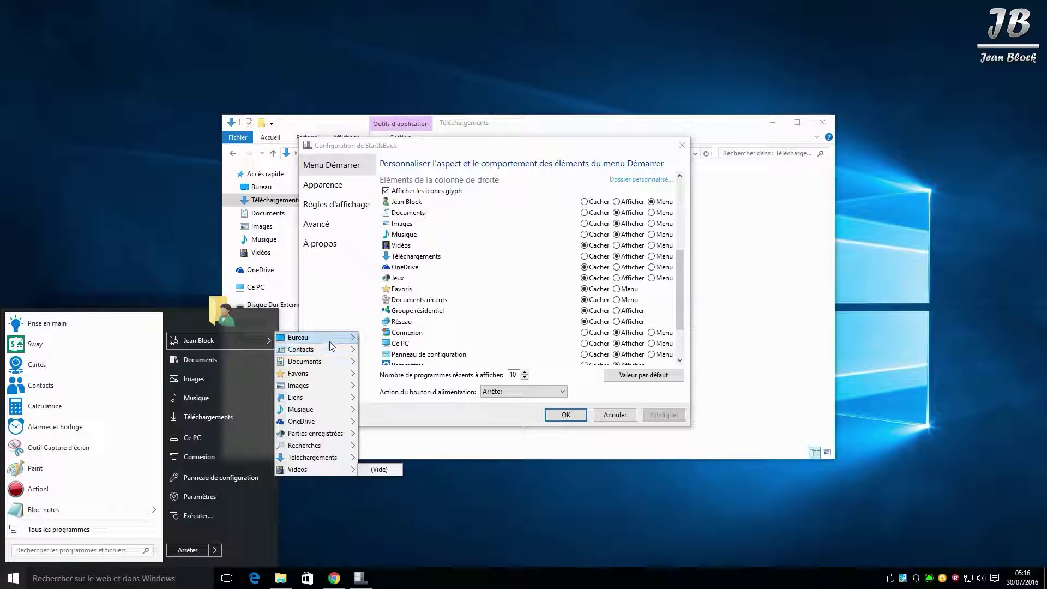
pyautogui.click(617, 202)
# Open the Panneau de configuration from the Start menu to view it, and close its window
pyautogui.moveTo(681, 287); pyautogui.dragTo(679, 336)
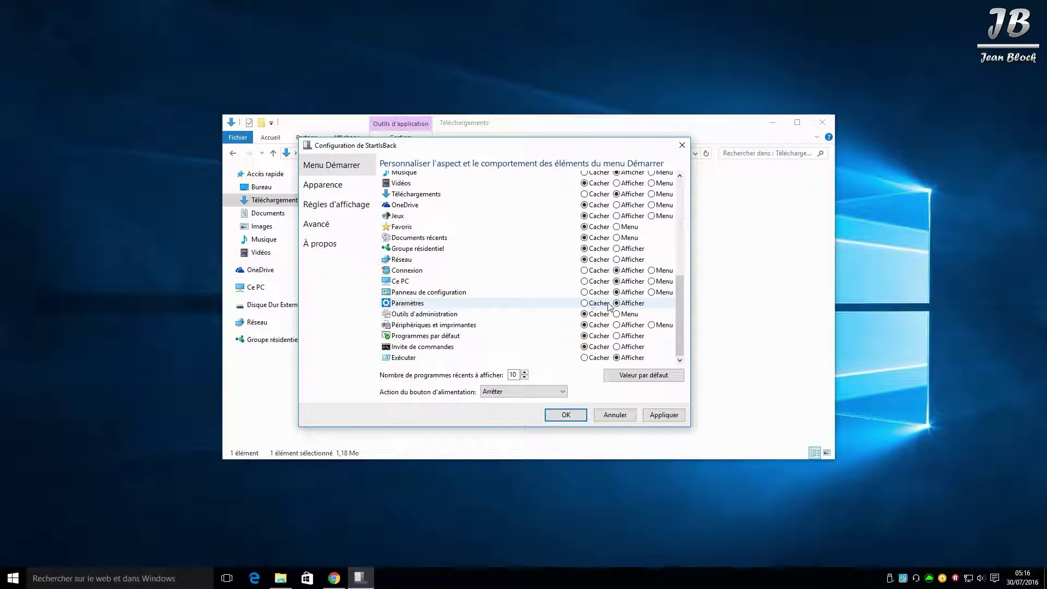
pyautogui.click(13, 578)
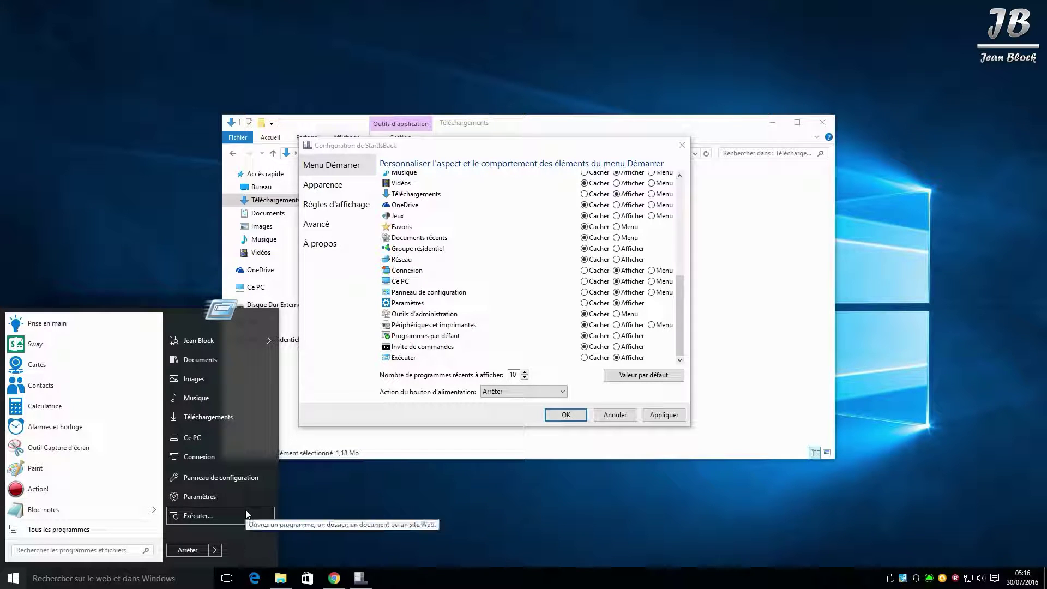
pyautogui.click(214, 478)
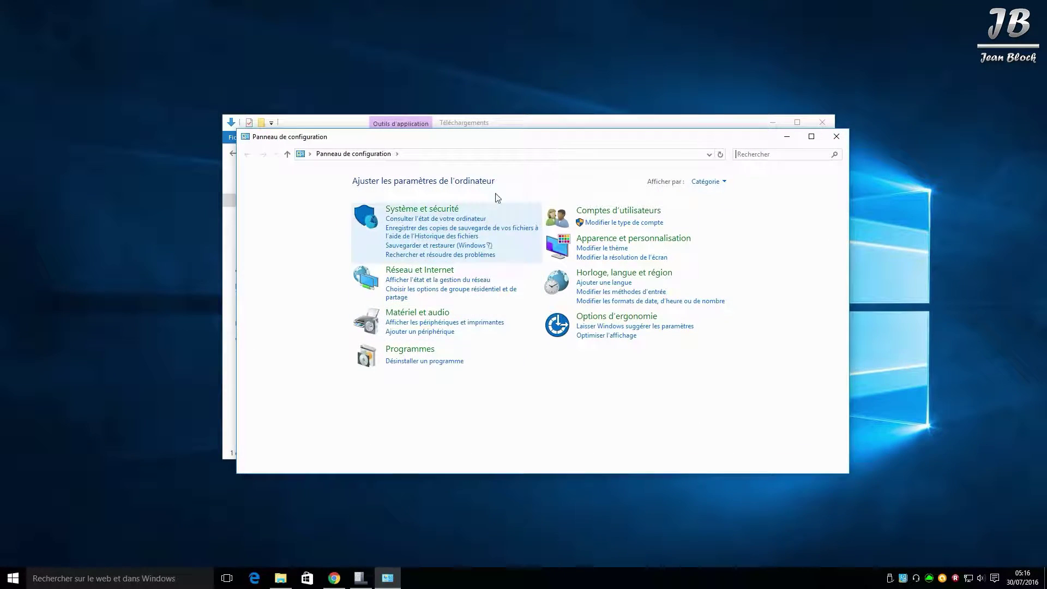
pyautogui.click(836, 136)
# Open Paramètres from the Start menu to view its categories, and close its window
pyautogui.click(13, 578)
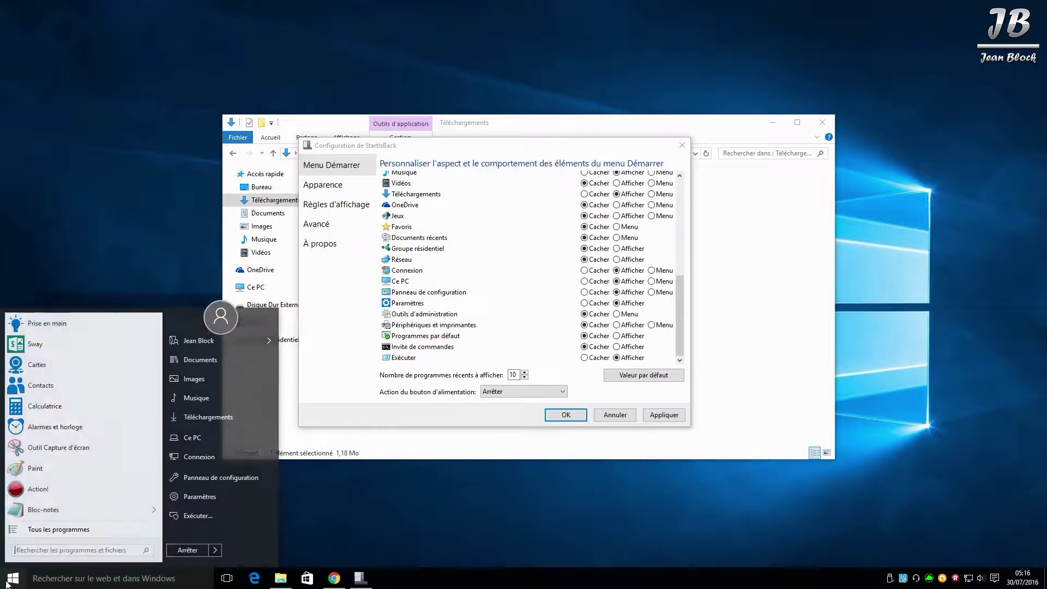
pyautogui.click(196, 495)
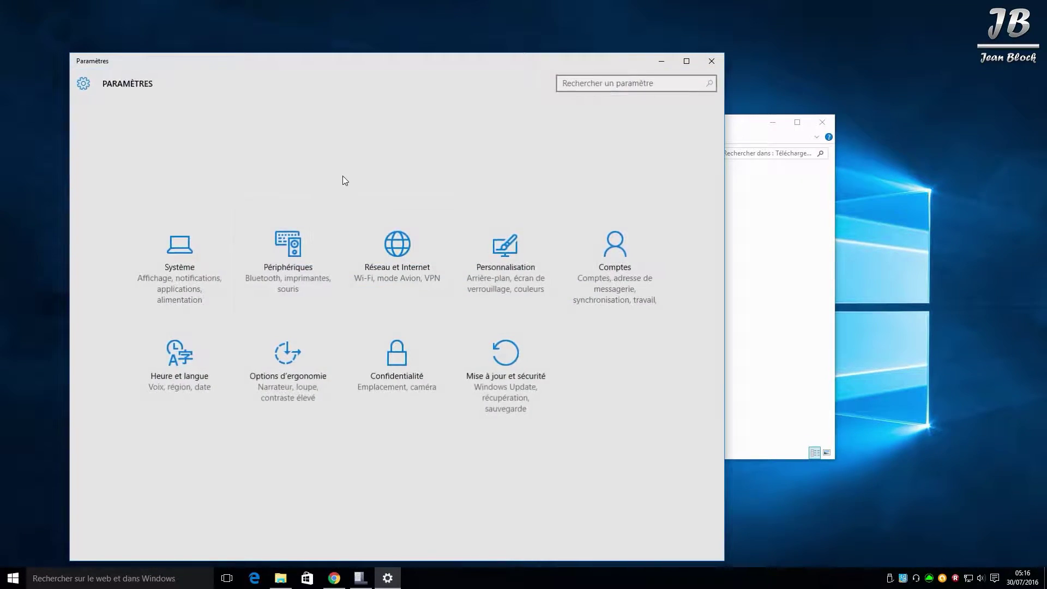
pyautogui.moveTo(218, 67); pyautogui.dragTo(311, 29)
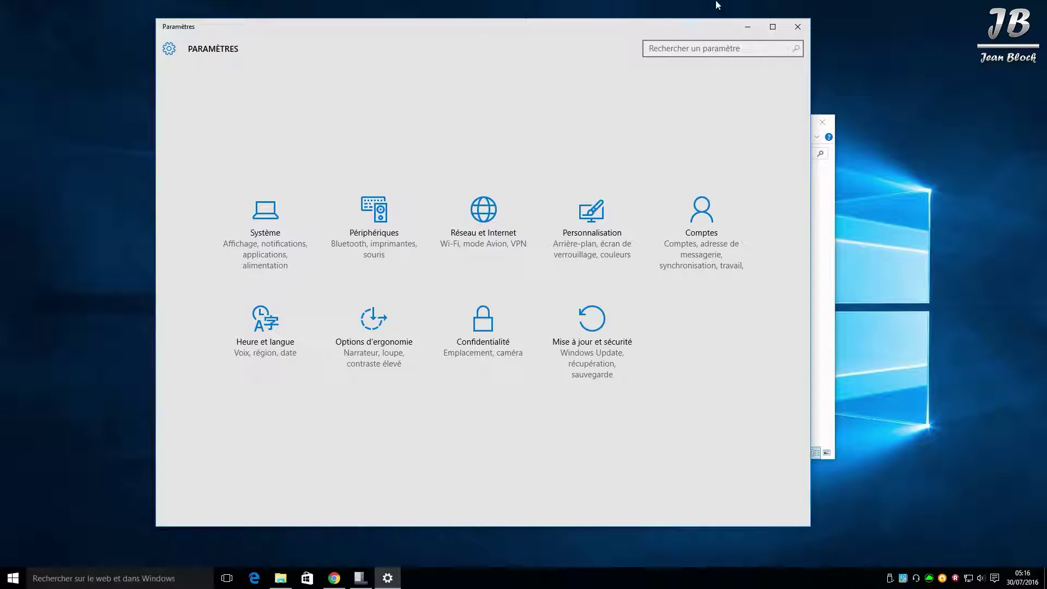
pyautogui.click(797, 28)
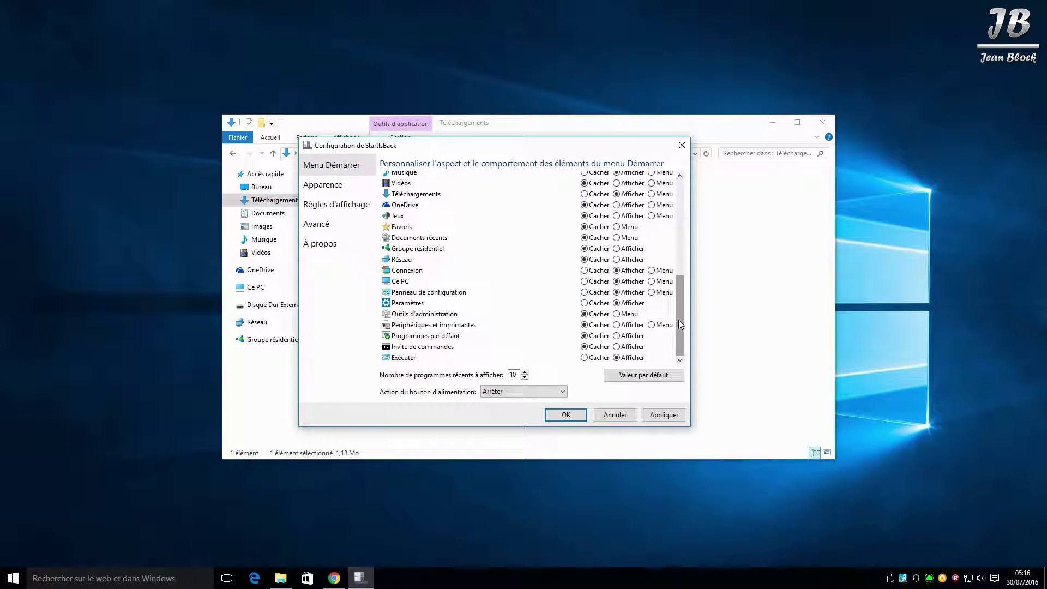
# Change the Start button to the green clover in the Apparence settings and apply it
pyautogui.click(327, 185)
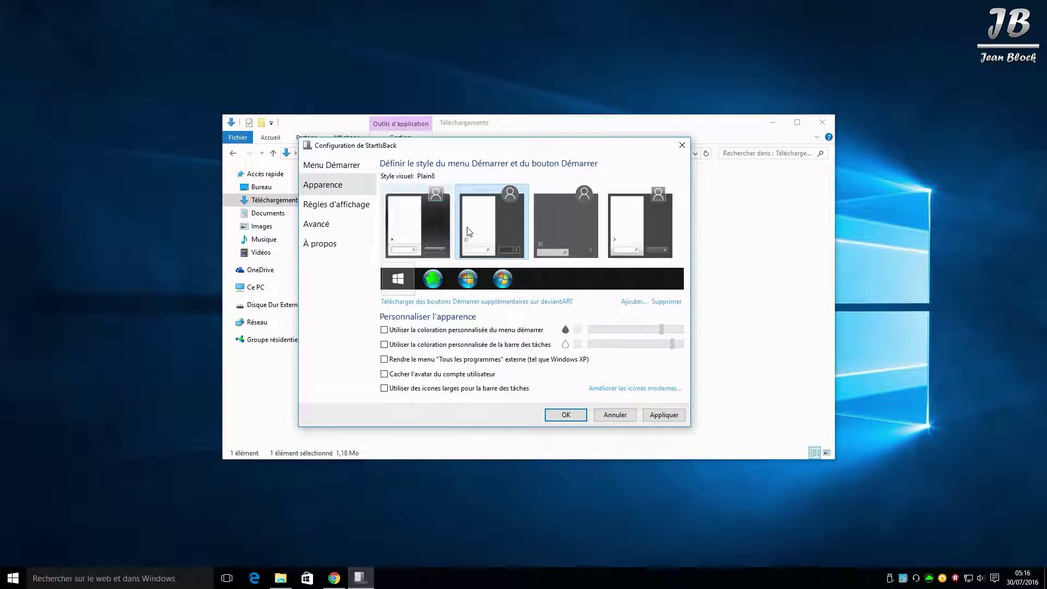
pyautogui.click(430, 280)
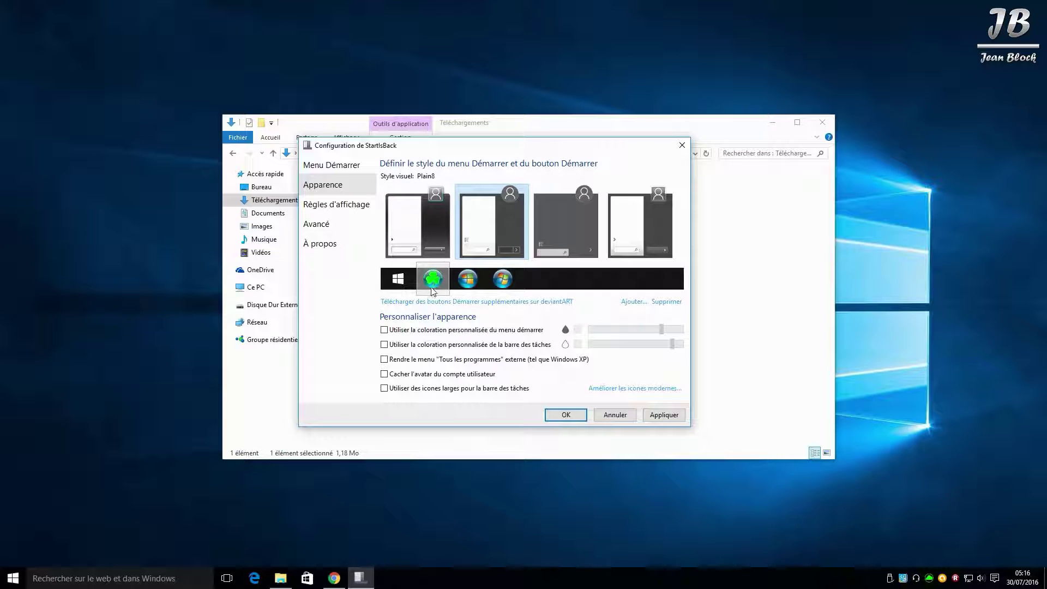
pyautogui.click(673, 415)
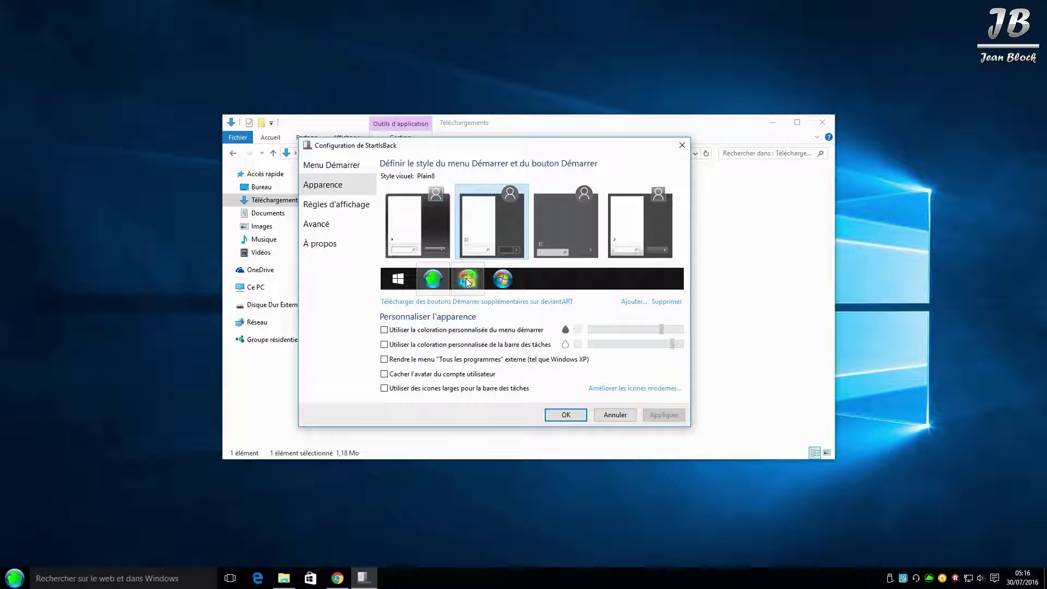
# Try the last Windows orb as the Start button, and restore and apply the flat white Windows logo
pyautogui.click(502, 279)
pyautogui.click(663, 415)
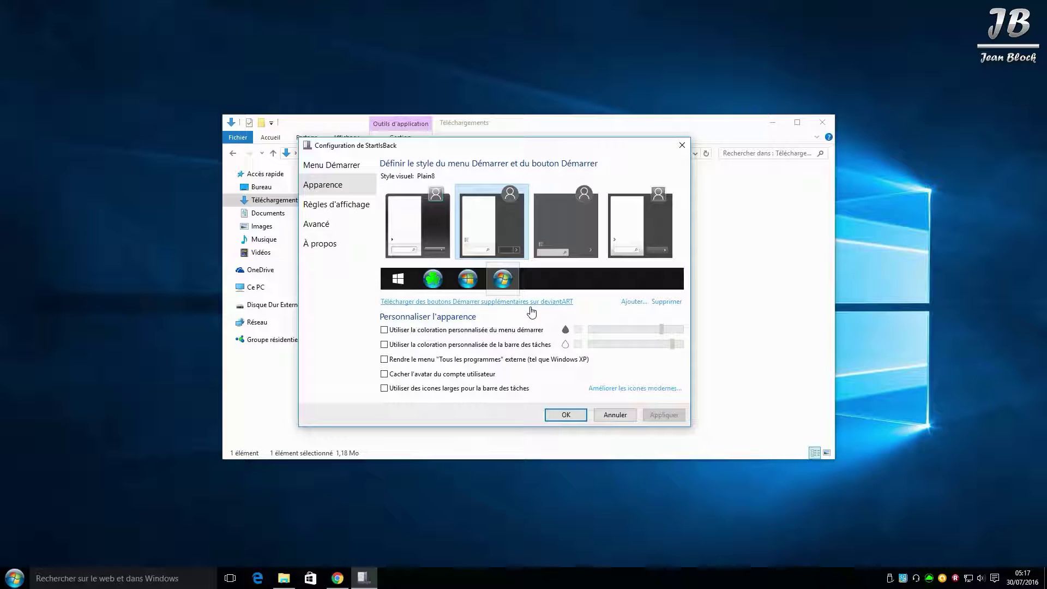
pyautogui.click(467, 279)
pyautogui.click(398, 279)
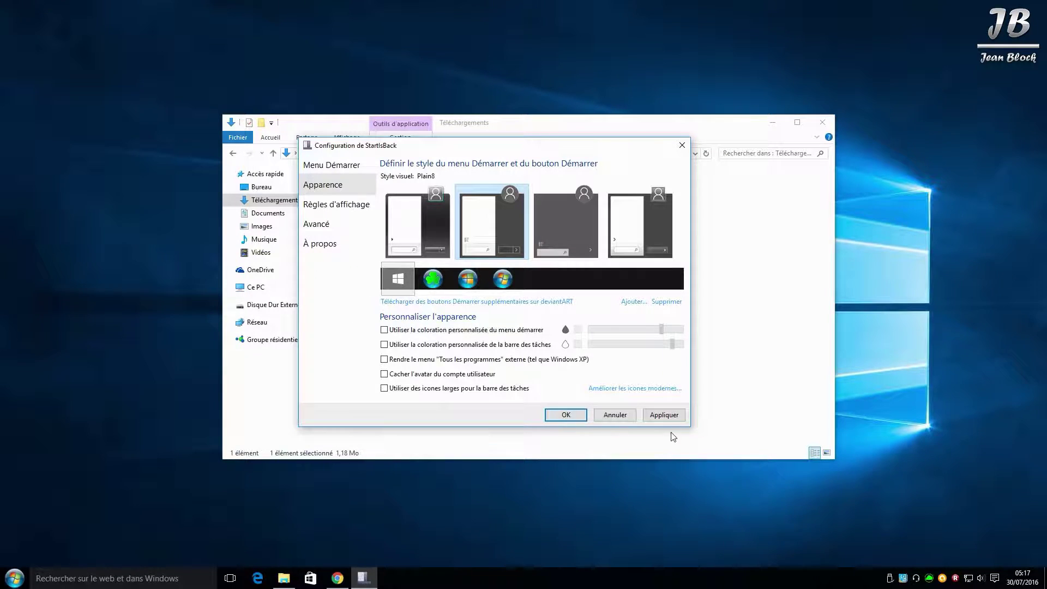
pyautogui.click(665, 416)
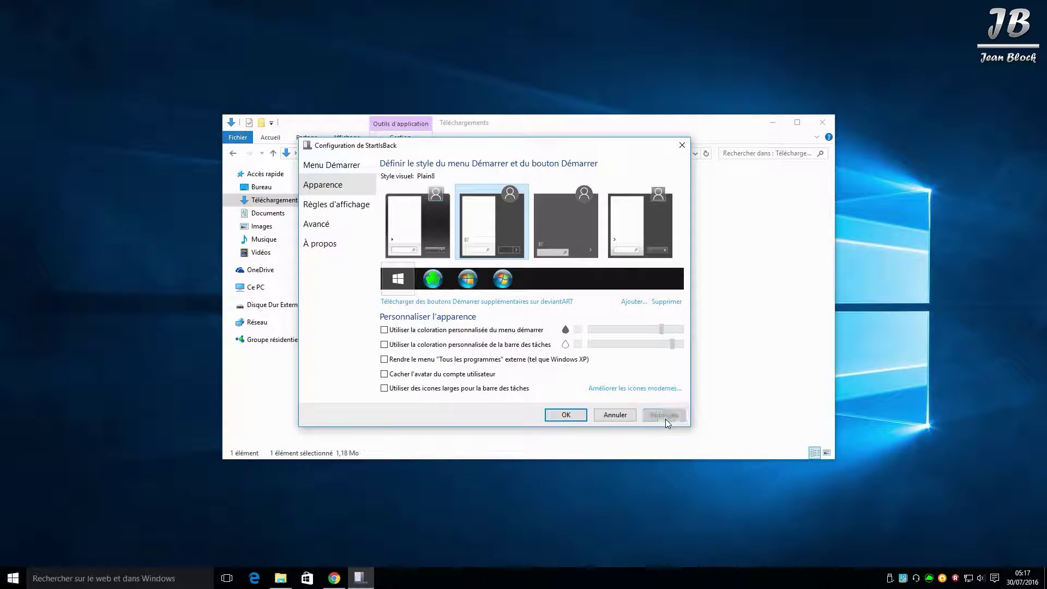
# Apply the Aero 8 visual style in the Apparence settings and view the resulting Start menu
pyautogui.click(334, 204)
pyautogui.click(330, 190)
pyautogui.click(646, 221)
pyautogui.click(664, 416)
pyautogui.click(13, 578)
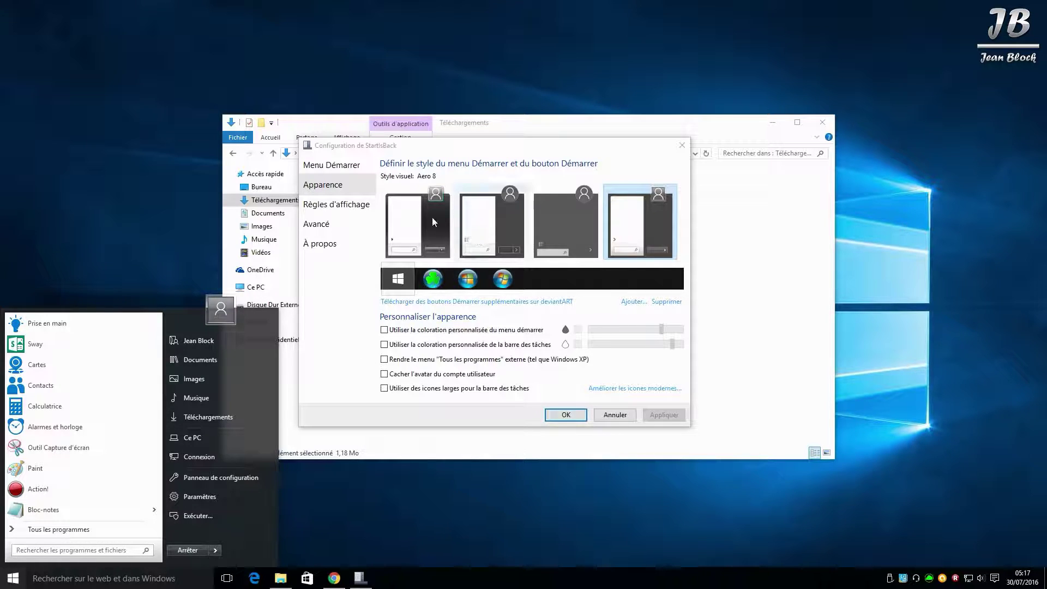
# Preview the visual styles in the Apparence settings, apply Windows 7 and view the resulting Start menu
pyautogui.click(408, 210)
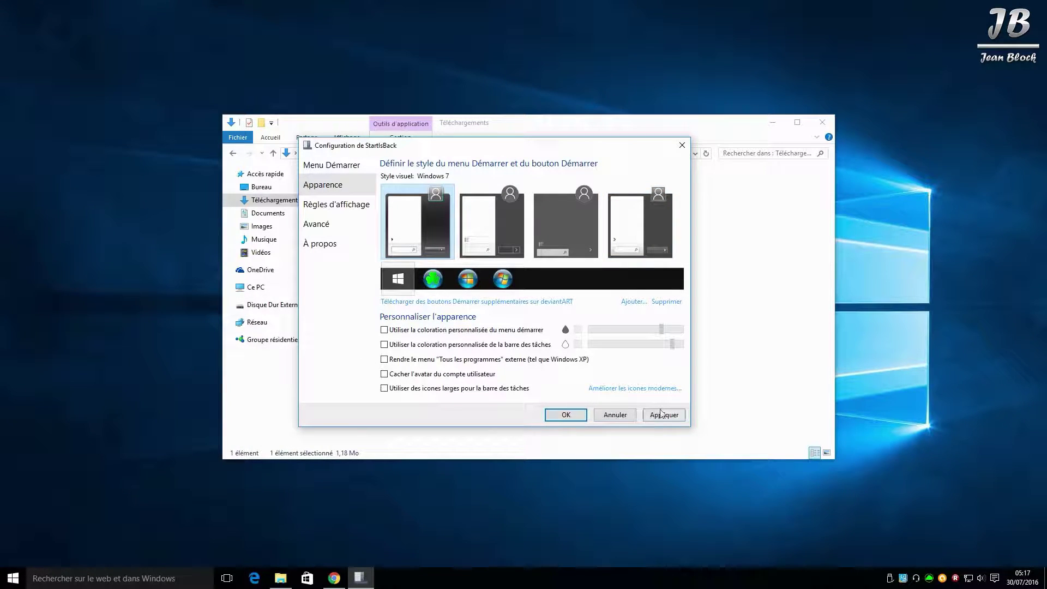
pyautogui.click(502, 239)
pyautogui.click(411, 222)
pyautogui.click(596, 228)
pyautogui.click(625, 226)
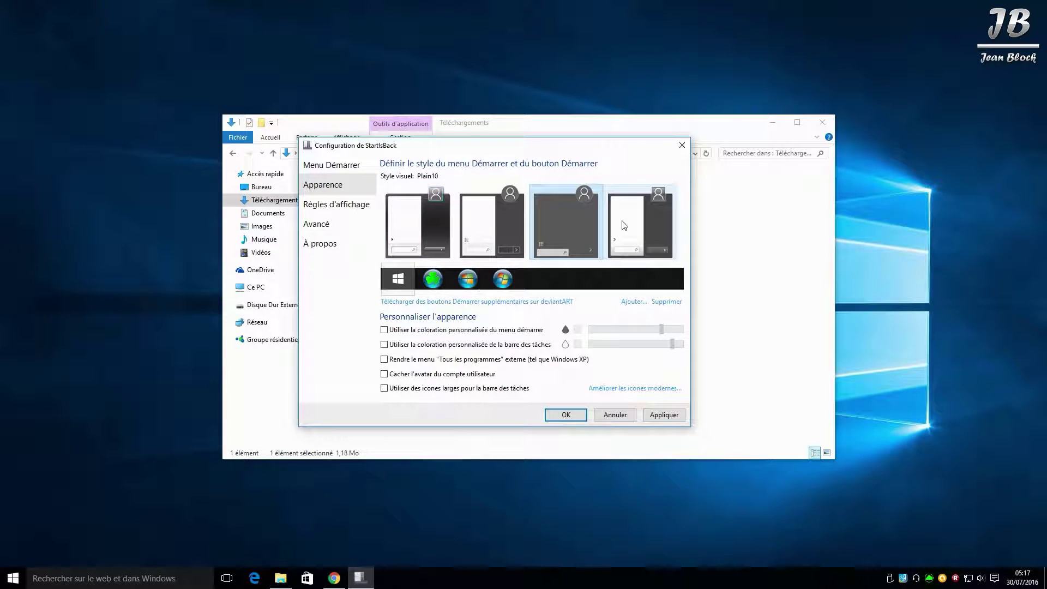
pyautogui.click(431, 216)
pyautogui.click(663, 414)
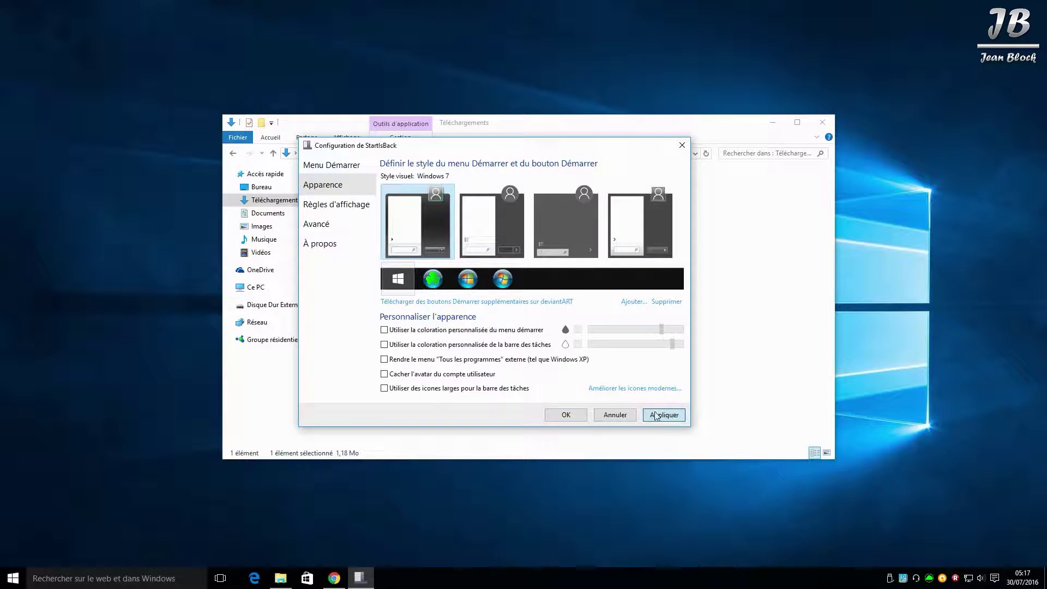
pyautogui.click(14, 578)
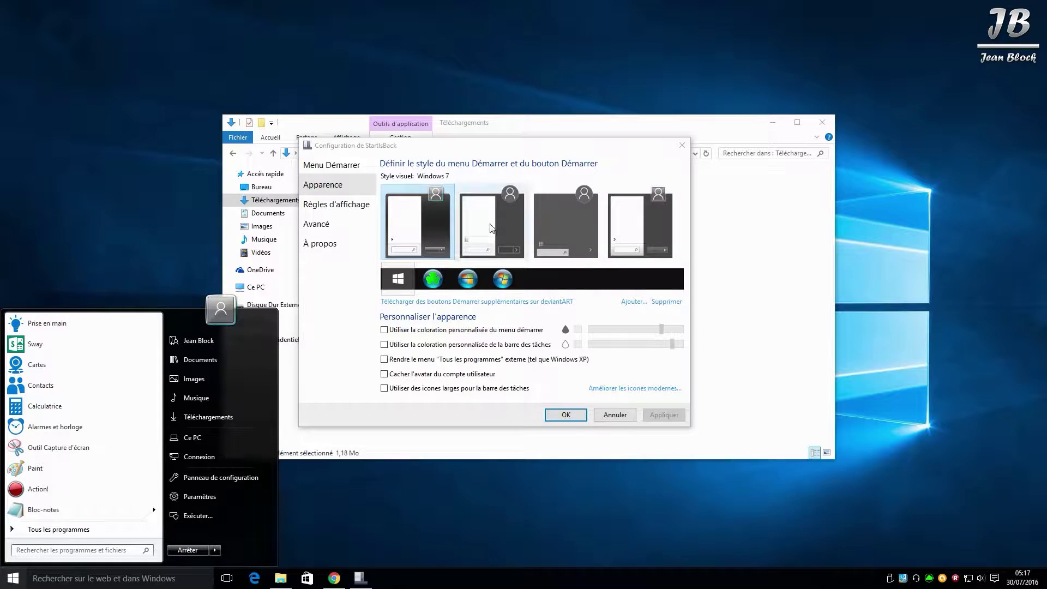
# Apply the Plain10 visual style and look through the Start menu's Bloc-notes recent files and full program list
pyautogui.click(632, 237)
pyautogui.click(586, 249)
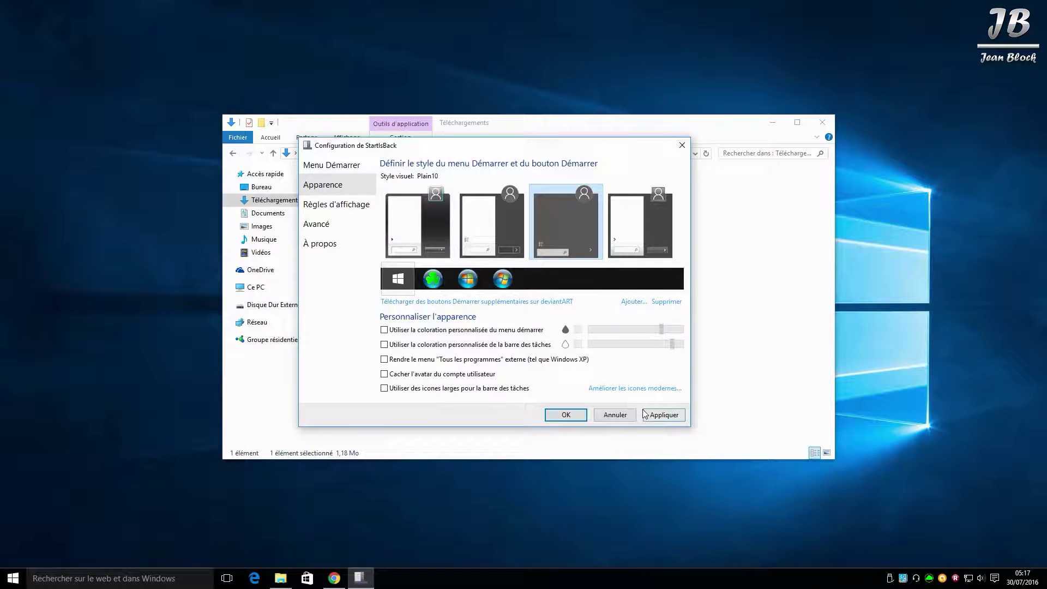
pyautogui.click(664, 415)
pyautogui.click(3, 580)
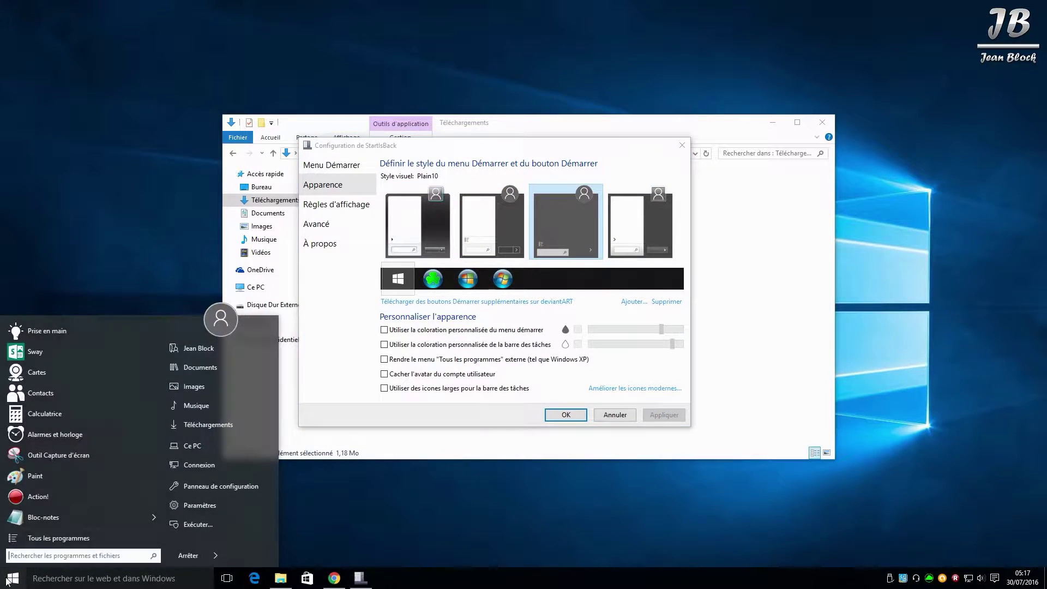
pyautogui.moveTo(153, 514)
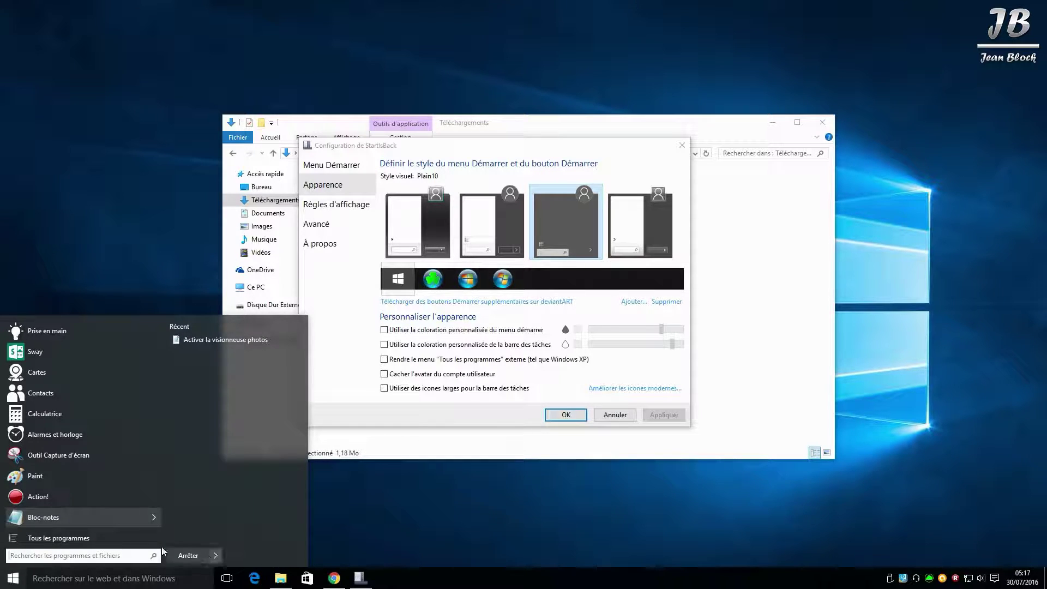
pyautogui.click(45, 537)
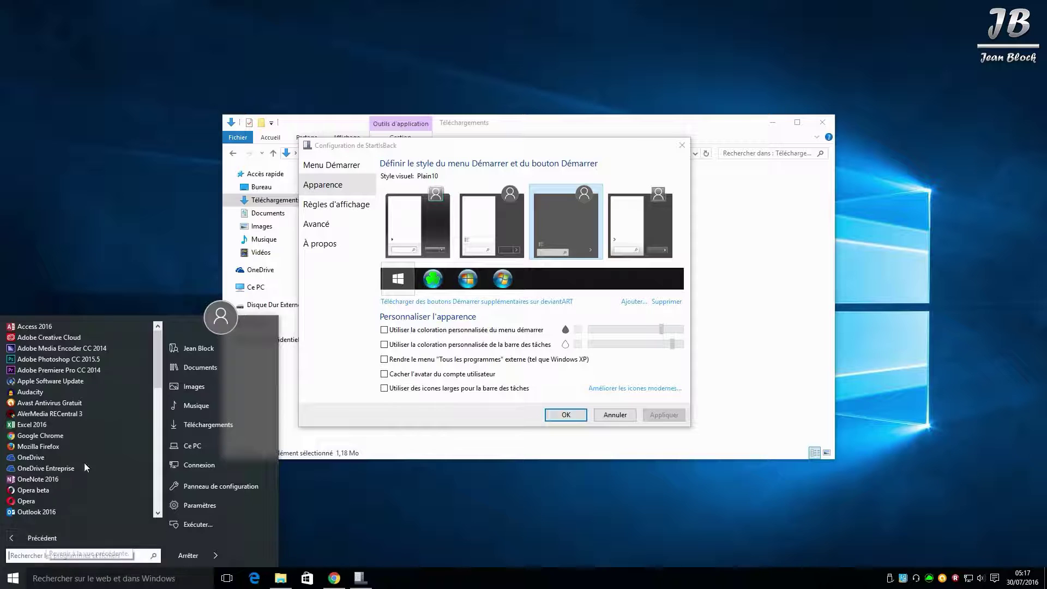
pyautogui.scroll(-10, 150, 475)
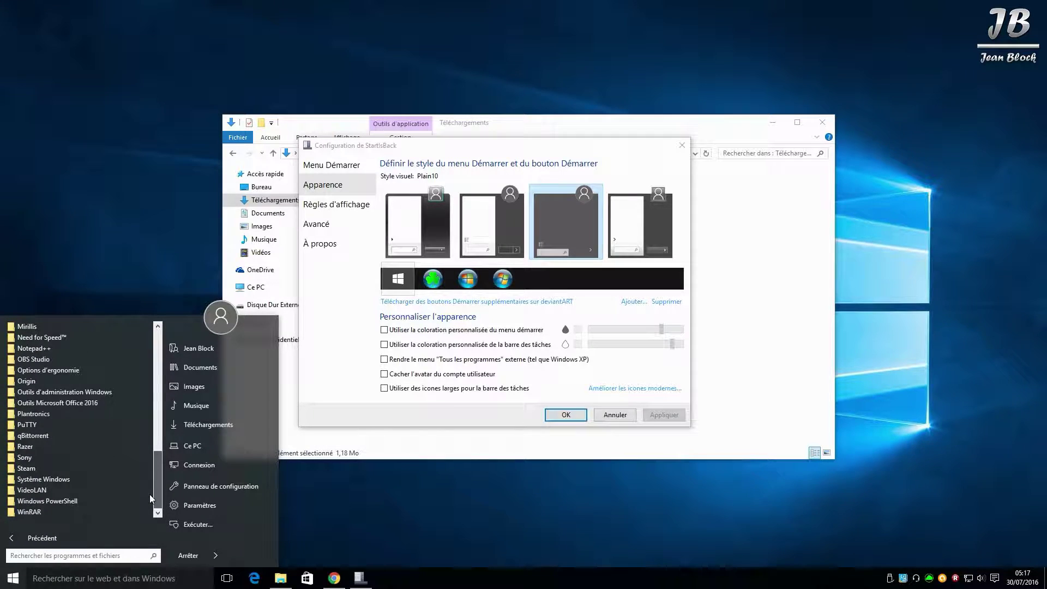
pyautogui.scroll(10, 150, 494)
# Apply the Plain8 visual style to the Start menu
pyautogui.click(649, 227)
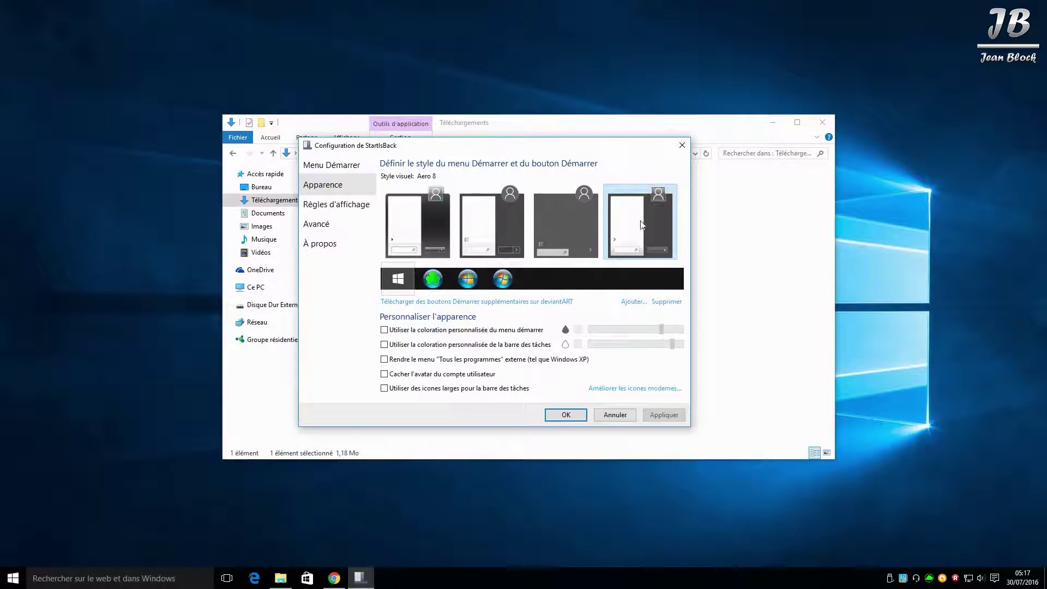
pyautogui.click(483, 221)
pyautogui.click(665, 414)
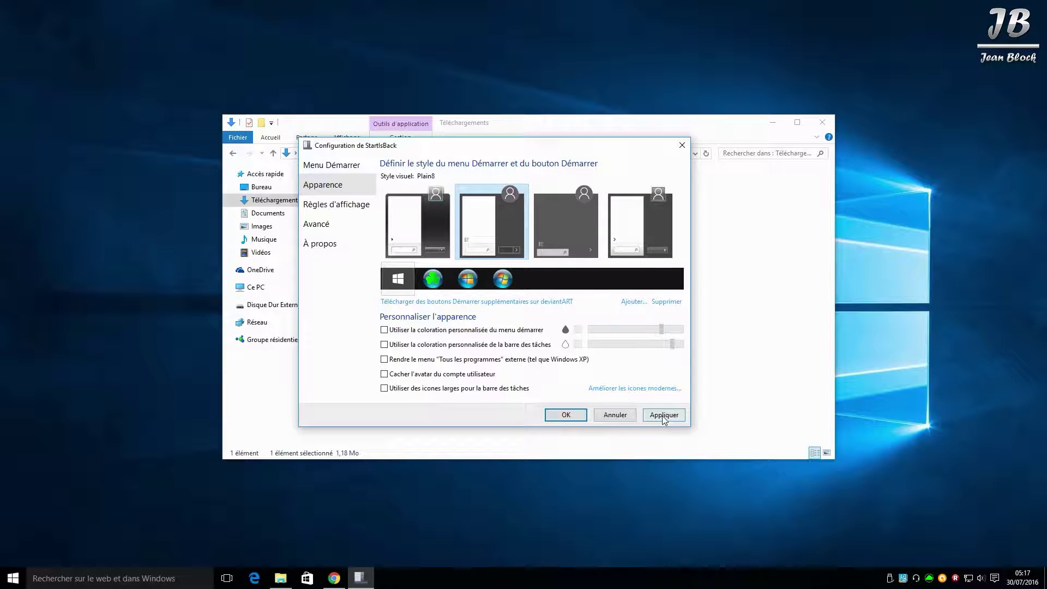
# Set the visual style back to Aero 8, apply it, and check the Start menu's list of all programs
pyautogui.click(638, 236)
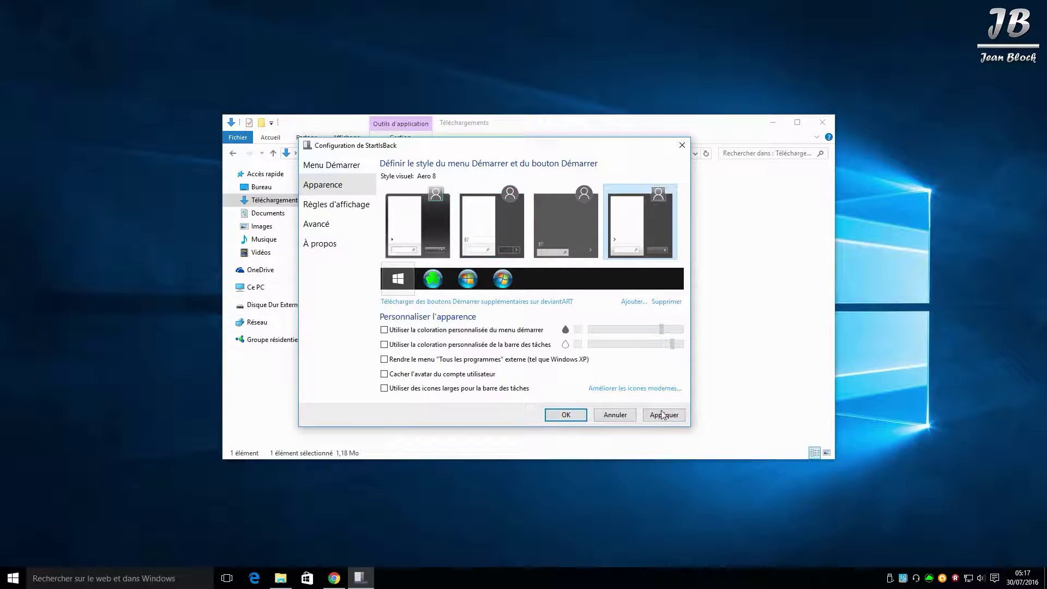
pyautogui.click(666, 415)
pyautogui.click(8, 573)
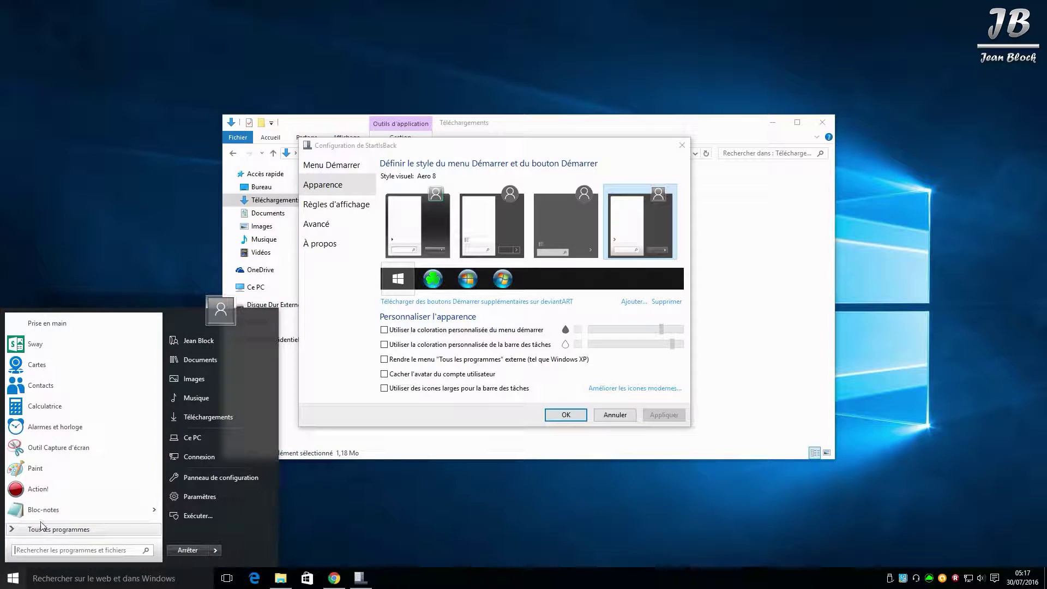
pyautogui.click(45, 531)
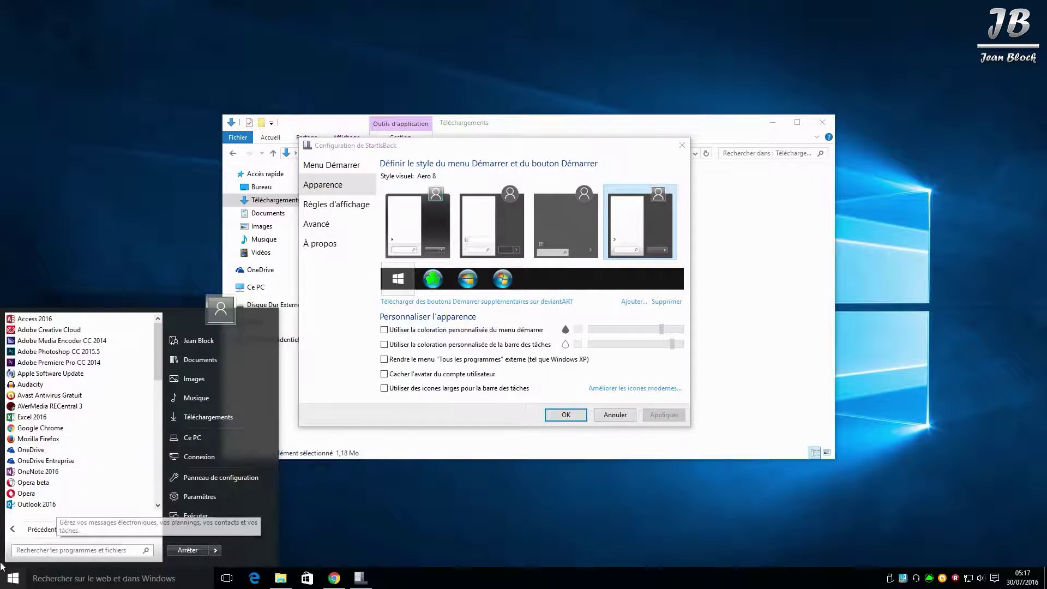
pyautogui.click(44, 531)
pyautogui.click(418, 502)
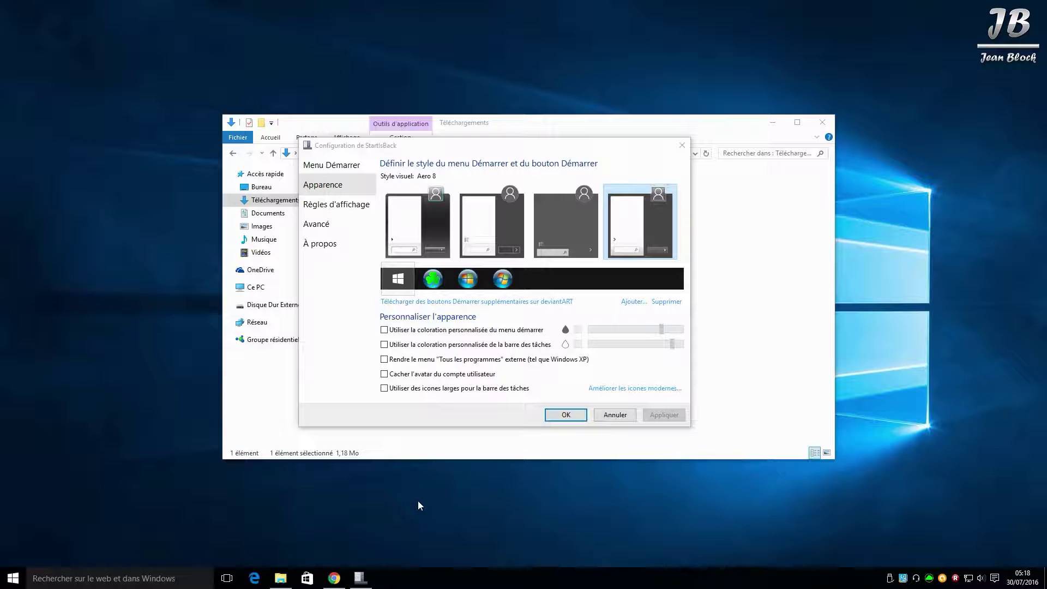
# Compare the original Windows 10 tile Start menu with the StartIsBack menu, and close both
pyautogui.press('super')
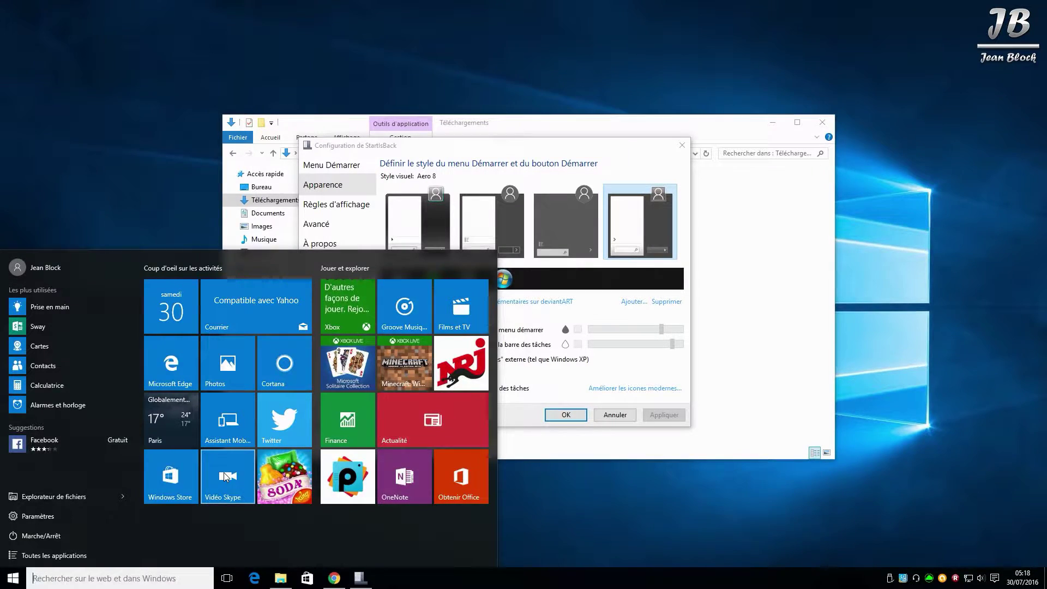
pyautogui.press('Escape')
pyautogui.press('super')
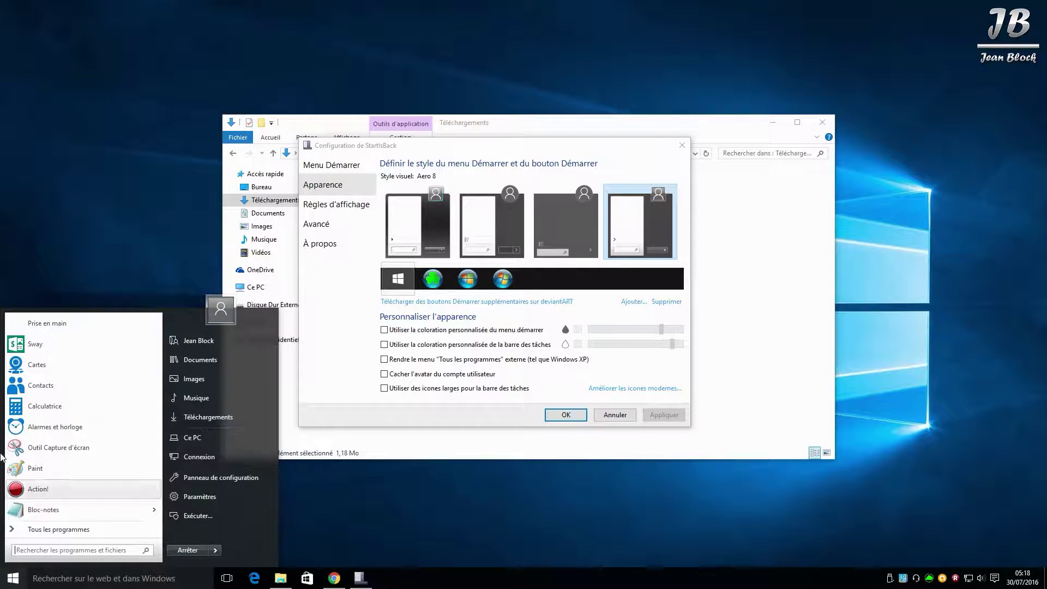
pyautogui.click(360, 322)
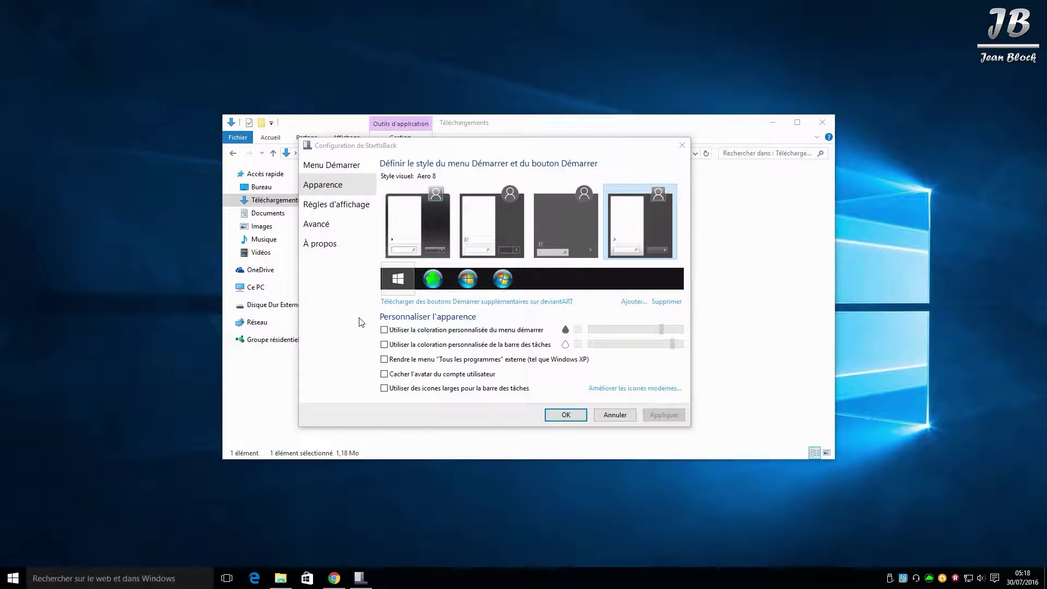
pyautogui.press('super')
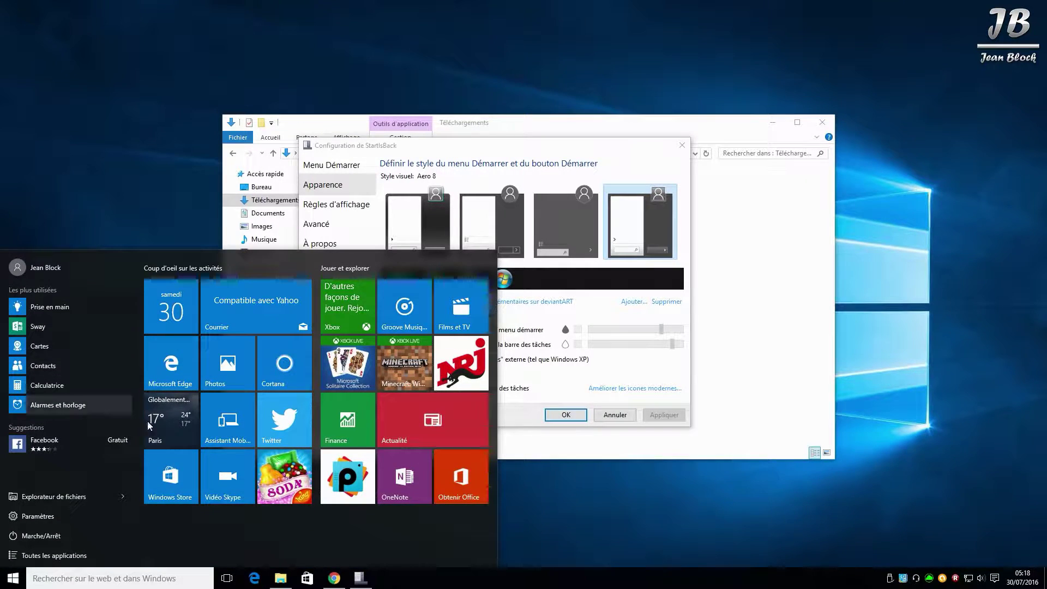
pyautogui.click(625, 520)
# Review the Windows + Ctrl action choices in Règles d'affichage, keeping Afficher l'écran d'Accueil
pyautogui.click(331, 206)
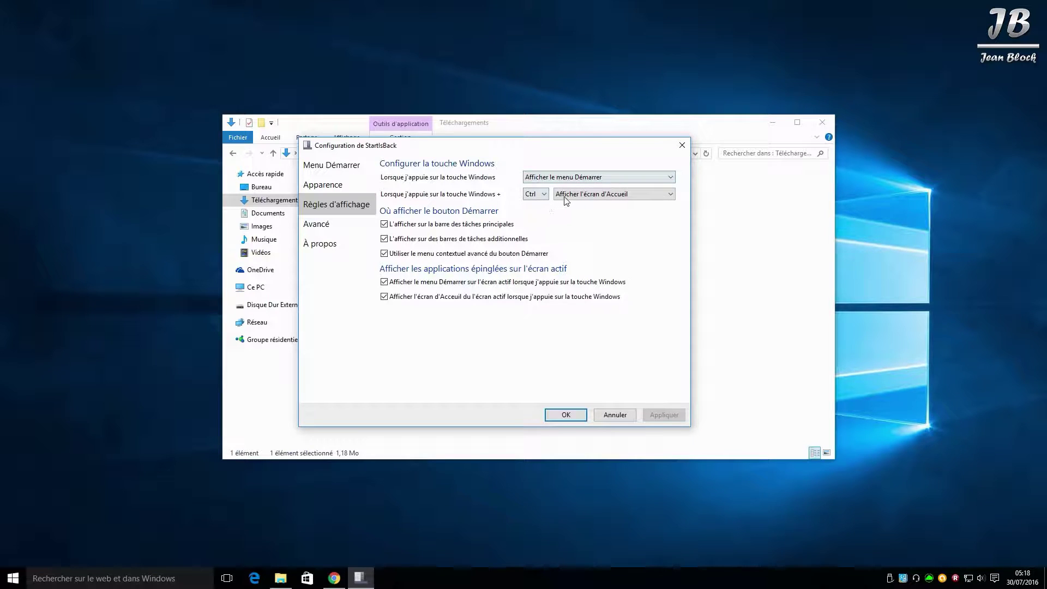
pyautogui.click(588, 196)
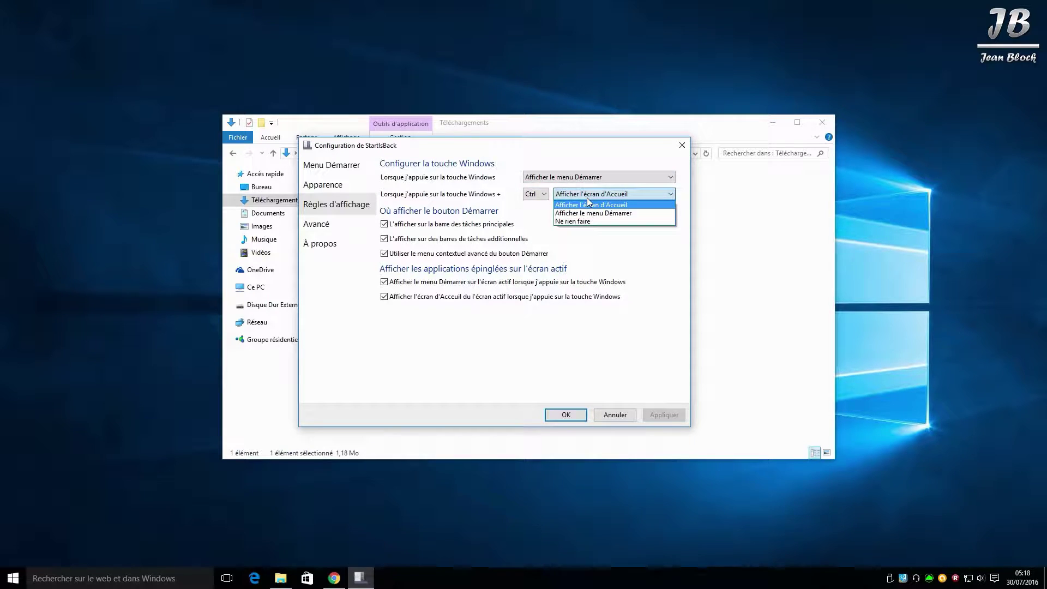
pyautogui.click(588, 203)
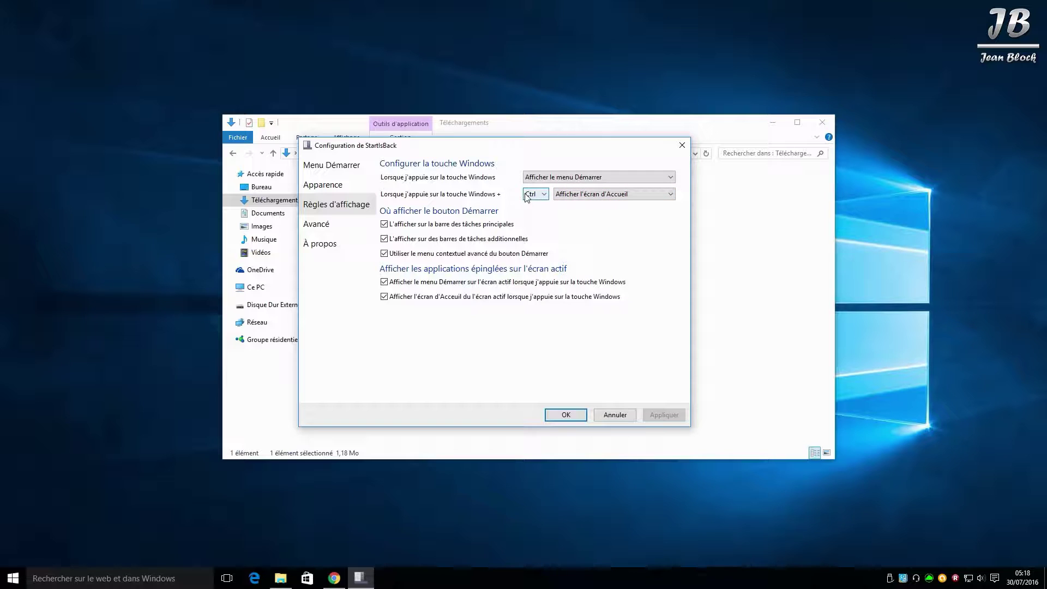
pyautogui.click(597, 197)
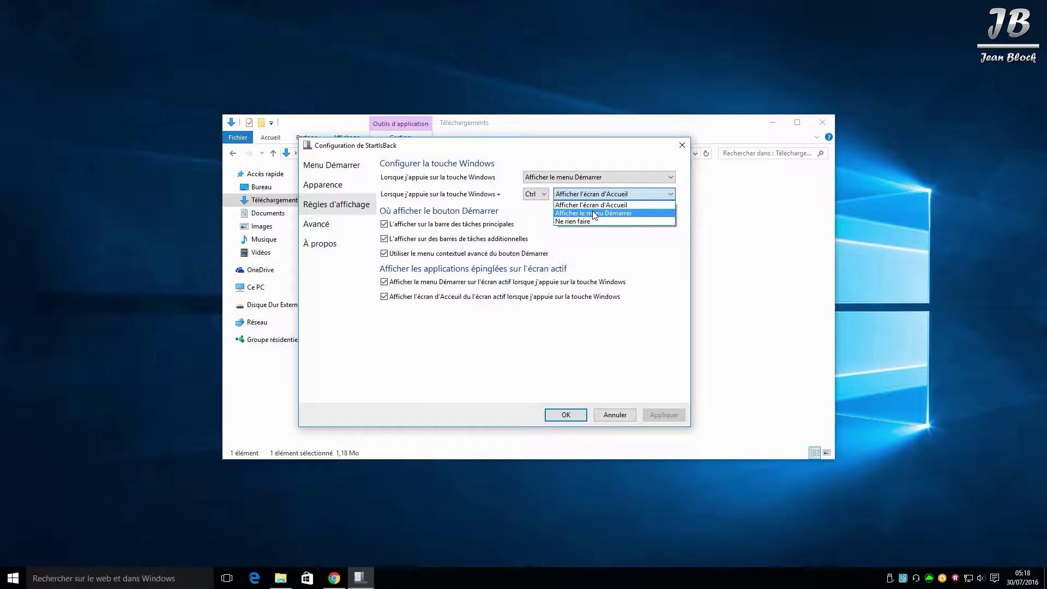
pyautogui.click(657, 304)
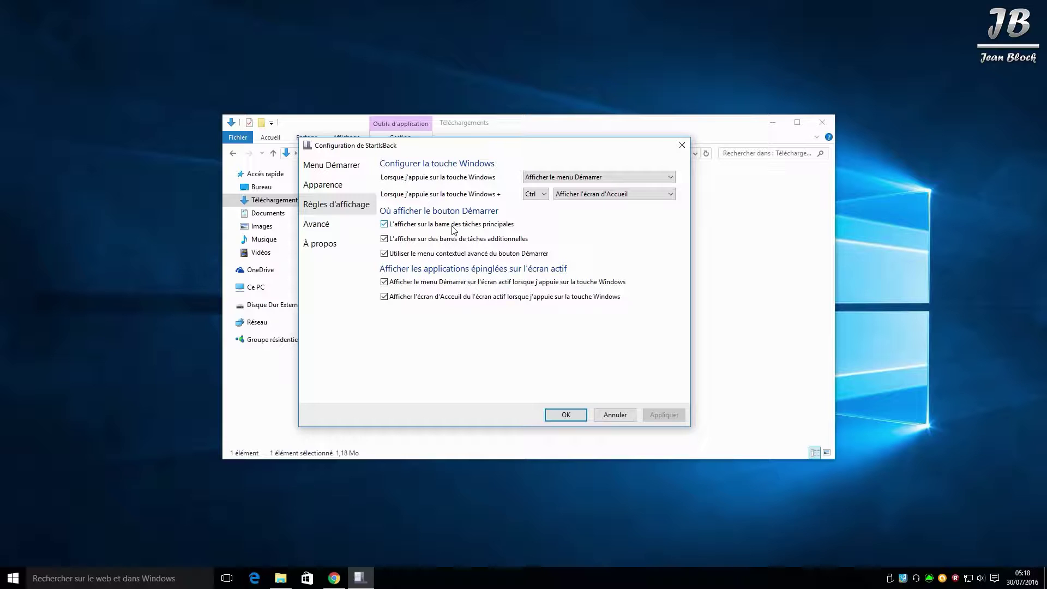
# Look through the Avancé, À propos, Menu Démarrer and Apparence settings, and close the StartIsBack configuration
pyautogui.click(320, 225)
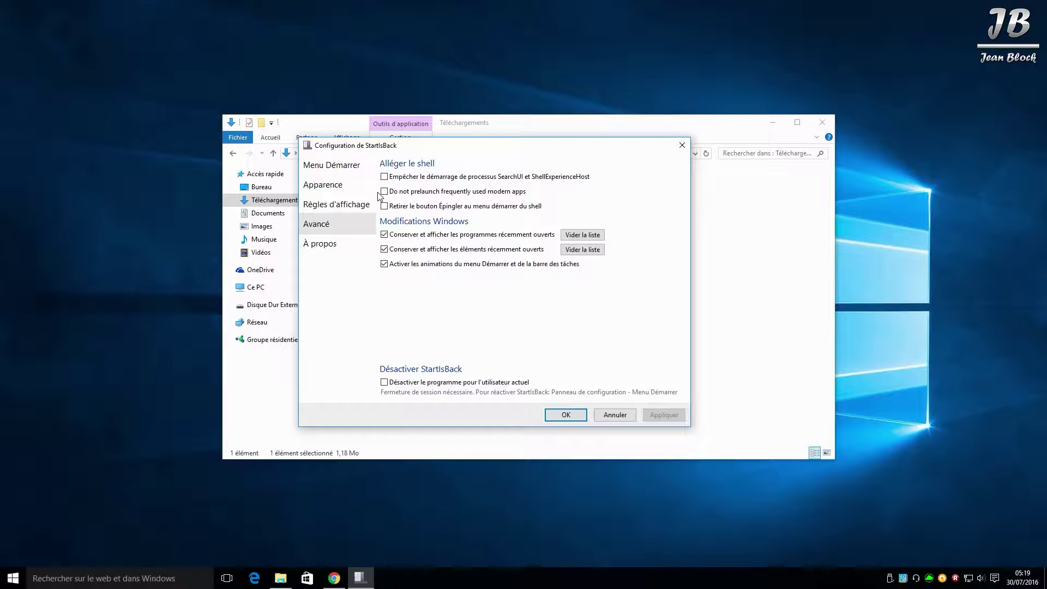
pyautogui.click(333, 246)
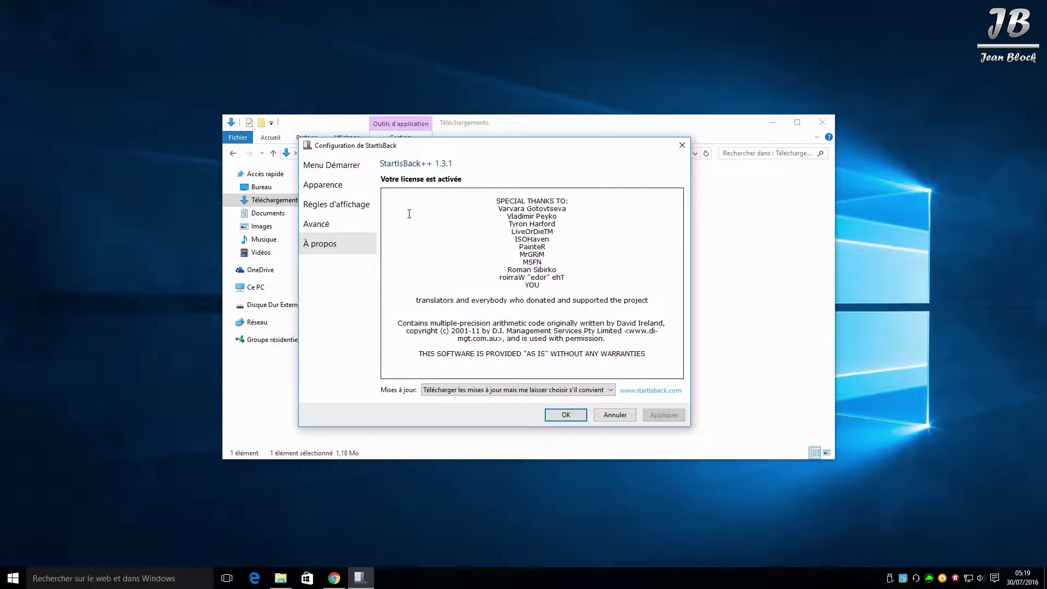
pyautogui.click(303, 223)
pyautogui.click(336, 166)
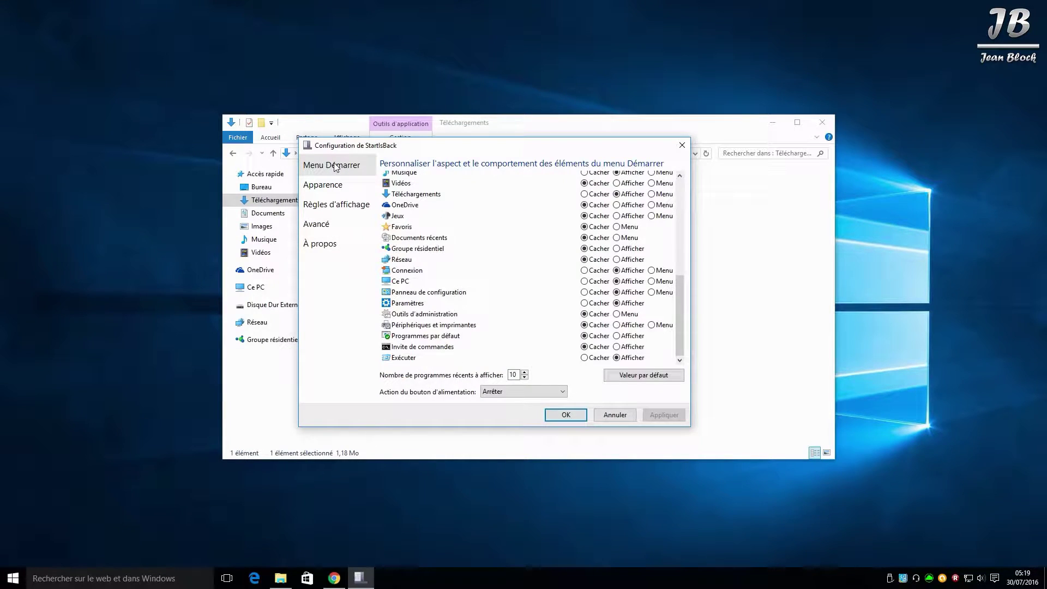
pyautogui.click(308, 184)
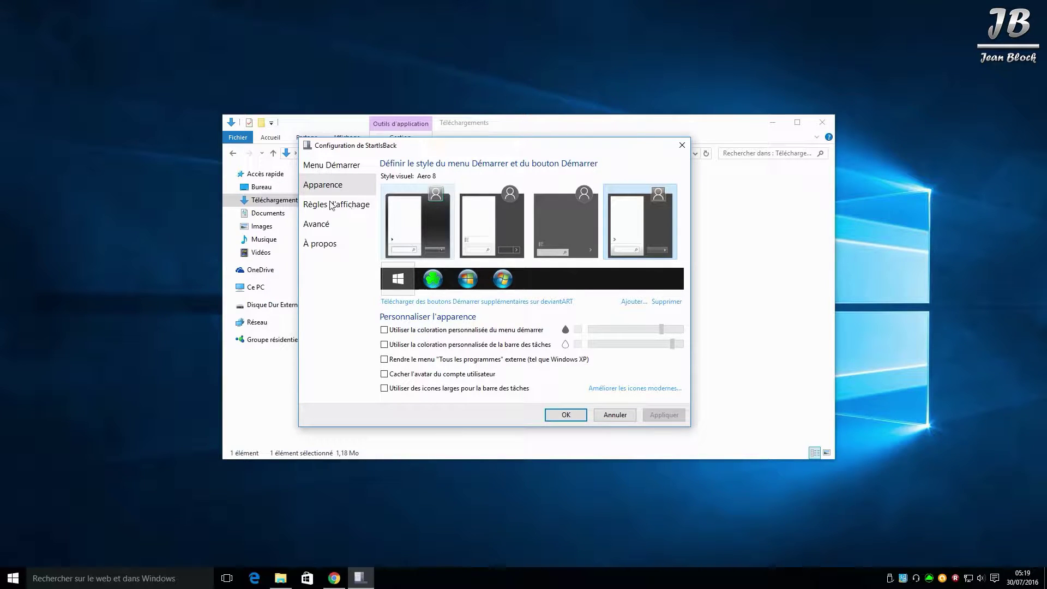
pyautogui.click(685, 143)
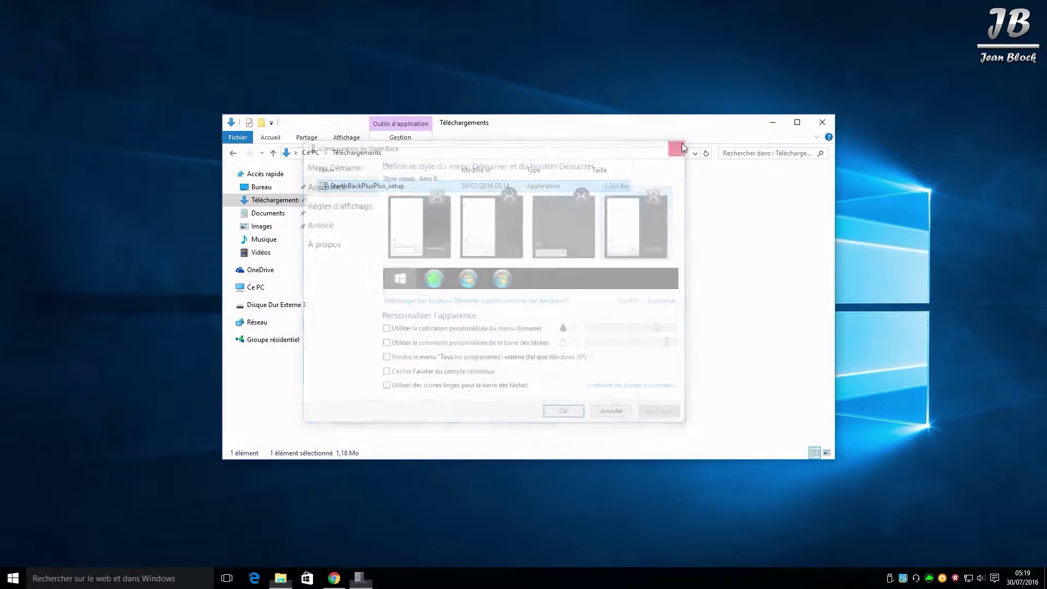
# Switch to Chrome to view the StartIsBack licence prices, return to the download page, and minimize the browser
pyautogui.click(326, 580)
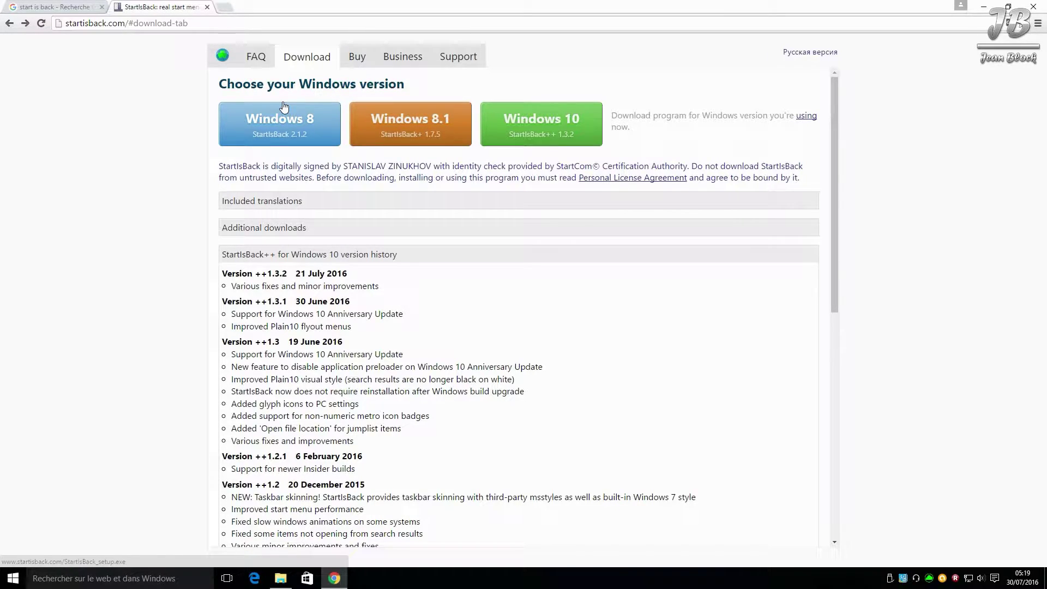
pyautogui.click(357, 59)
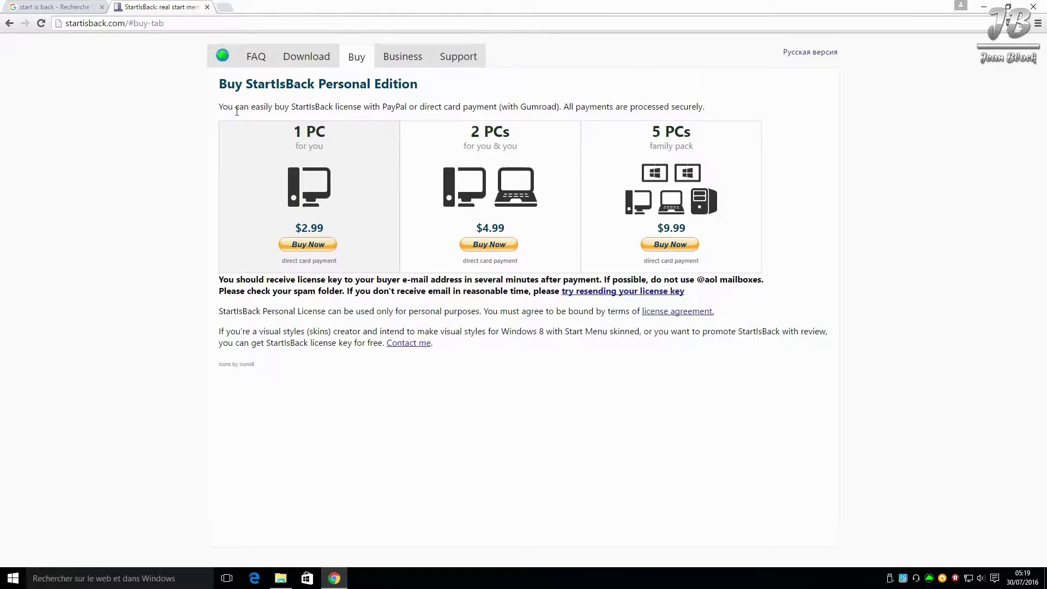
pyautogui.click(298, 61)
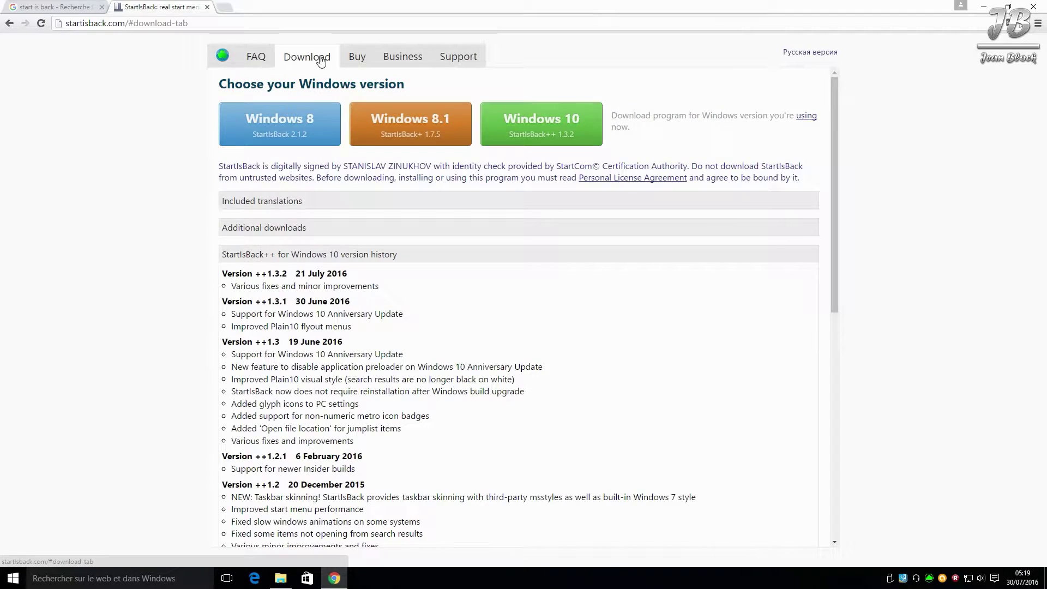
pyautogui.click(986, 7)
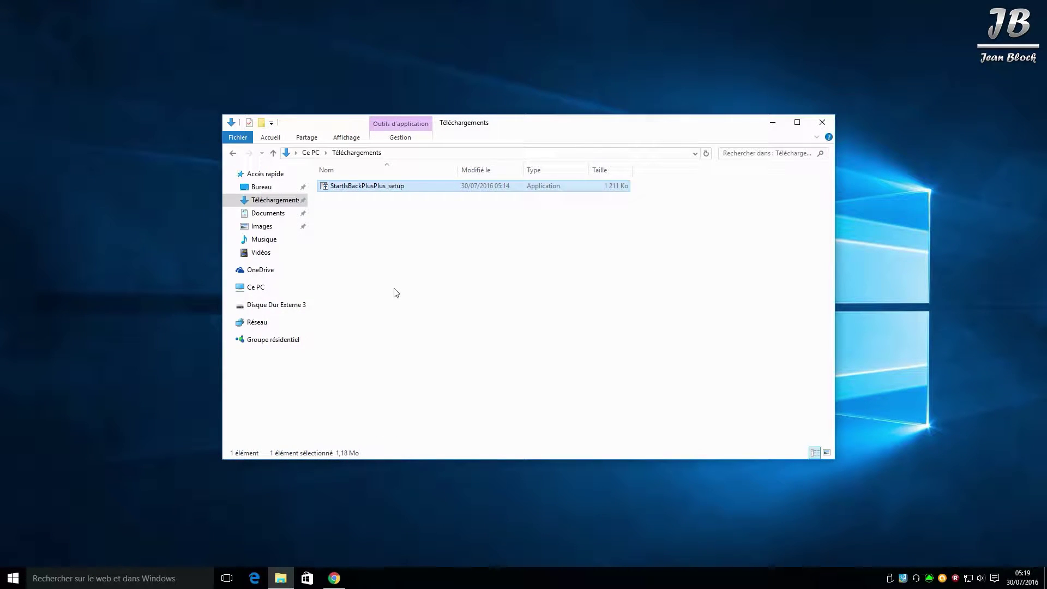